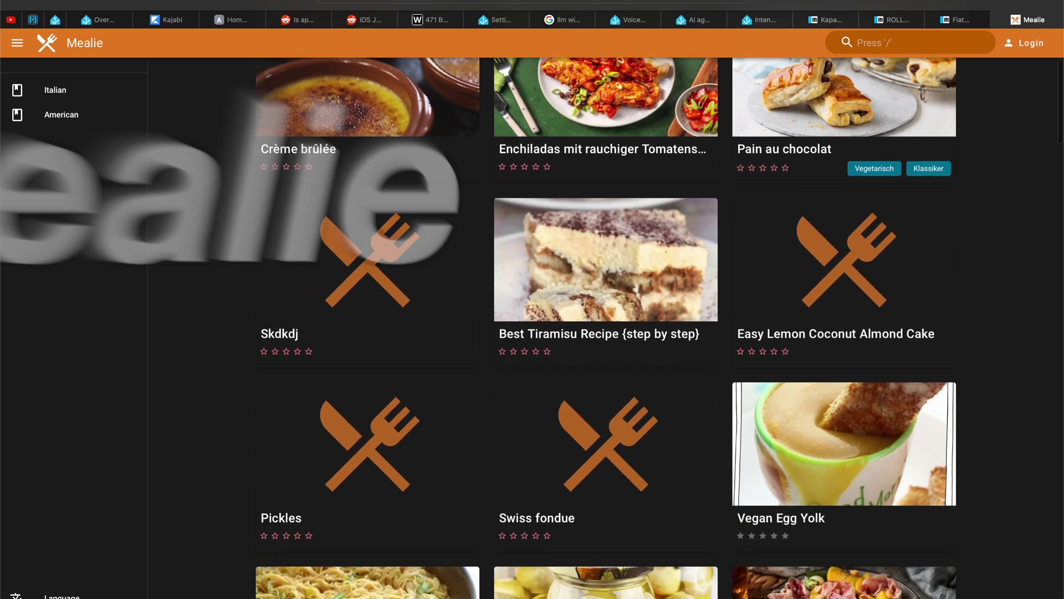
Browse the recipe cards on the Mealie home page.
scroll(606, 327, "down", 9)
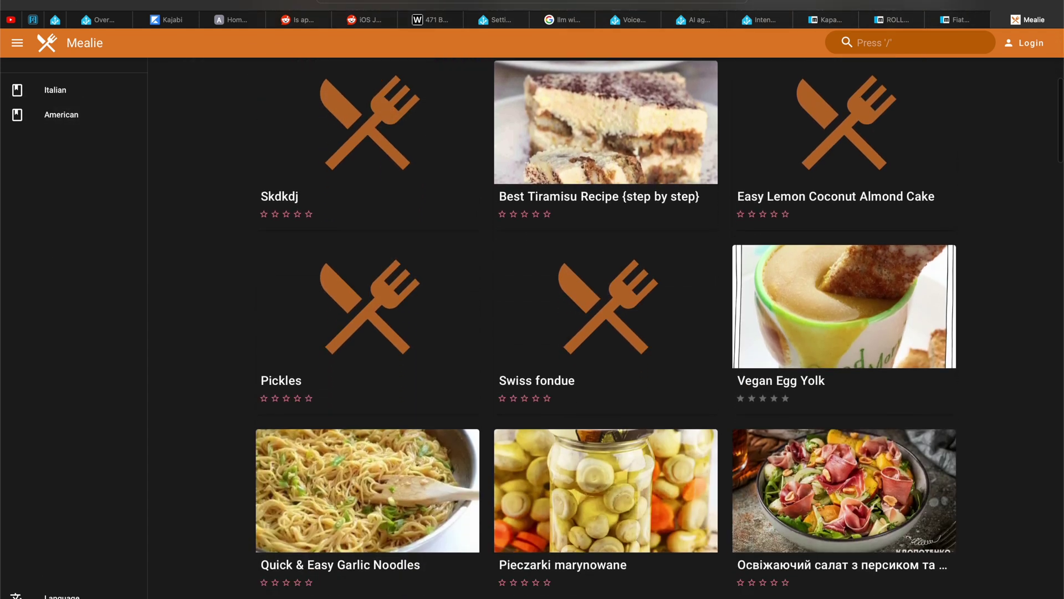
scroll(606, 327, "down", 9)
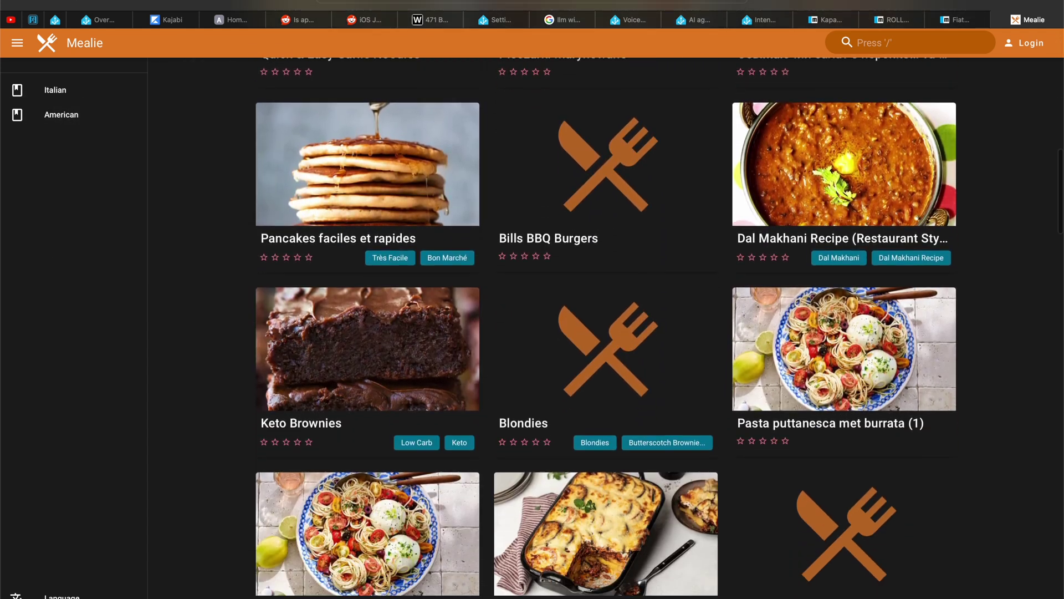
scroll(606, 327, "down", 9)
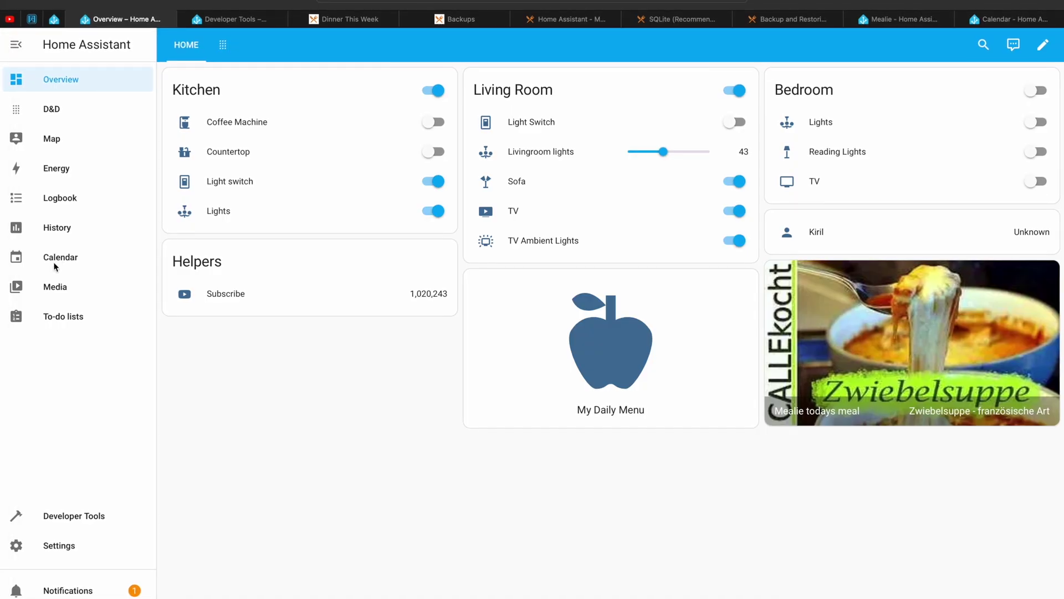
Open the Home Assistant calendar, hide the Mealie Breakfast, Dinner, Lunch and Side calendars one by one, and show them all again.
left_click(58, 256)
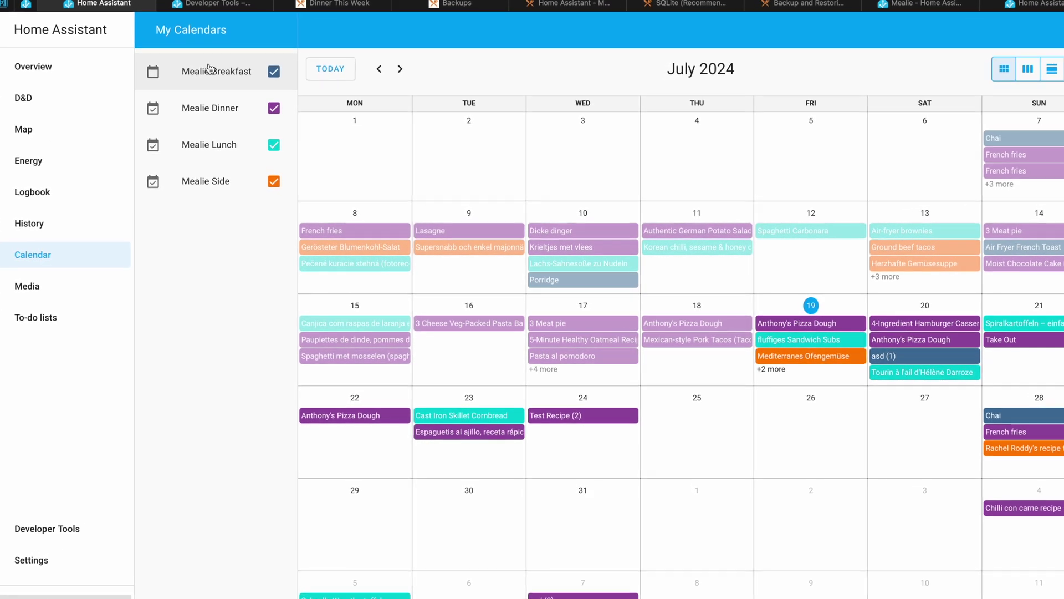
left_click(269, 67)
left_click(269, 104)
left_click(259, 136)
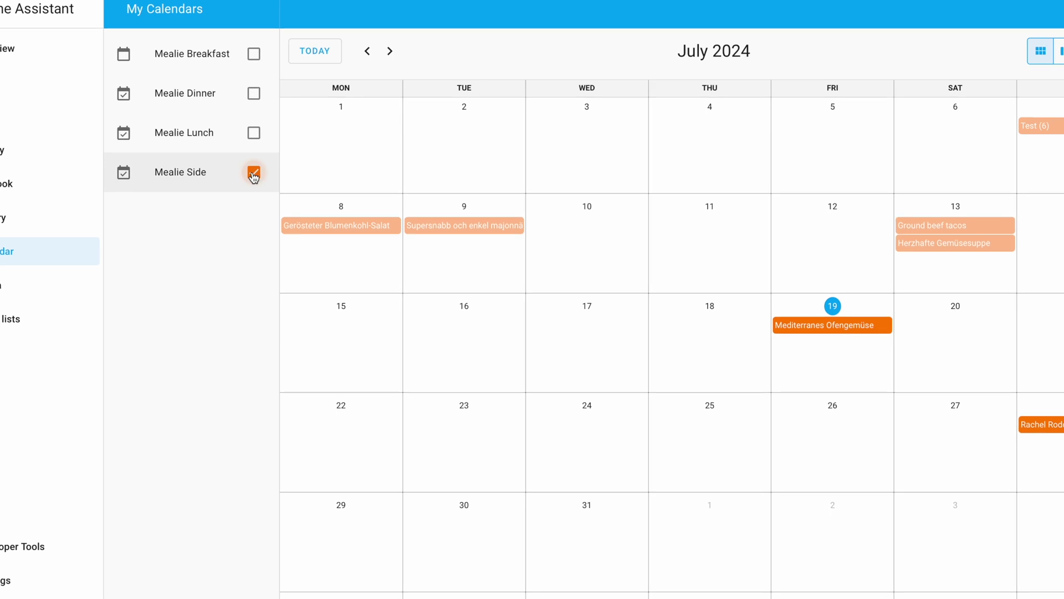
left_click(259, 175)
left_click(259, 136)
left_click(249, 90)
left_click(250, 50)
left_click(249, 169)
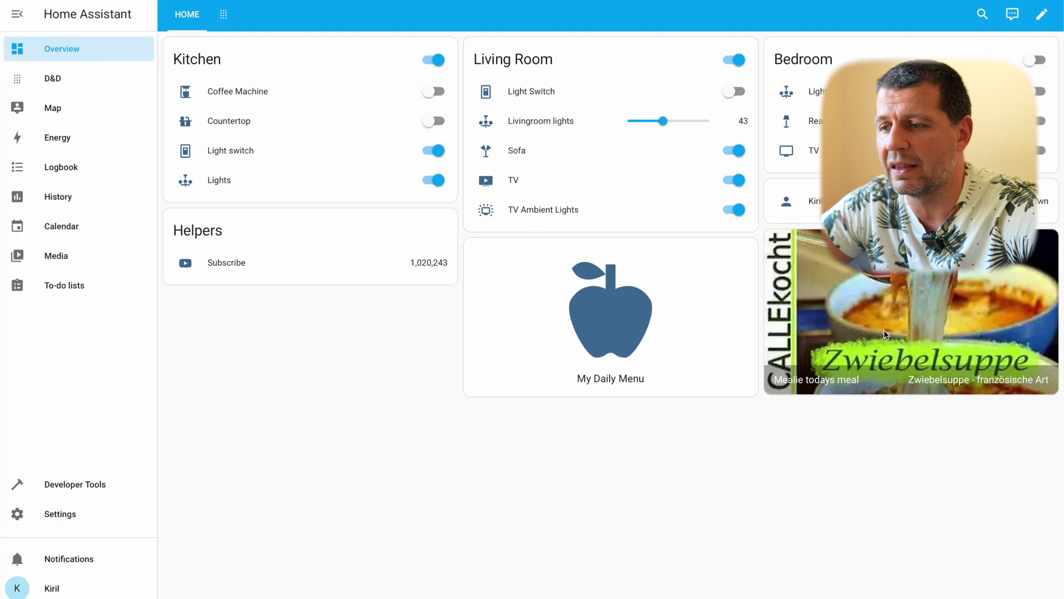
View the details of the Mealie todays meal card on the Overview dashboard and close them.
left_click(864, 360)
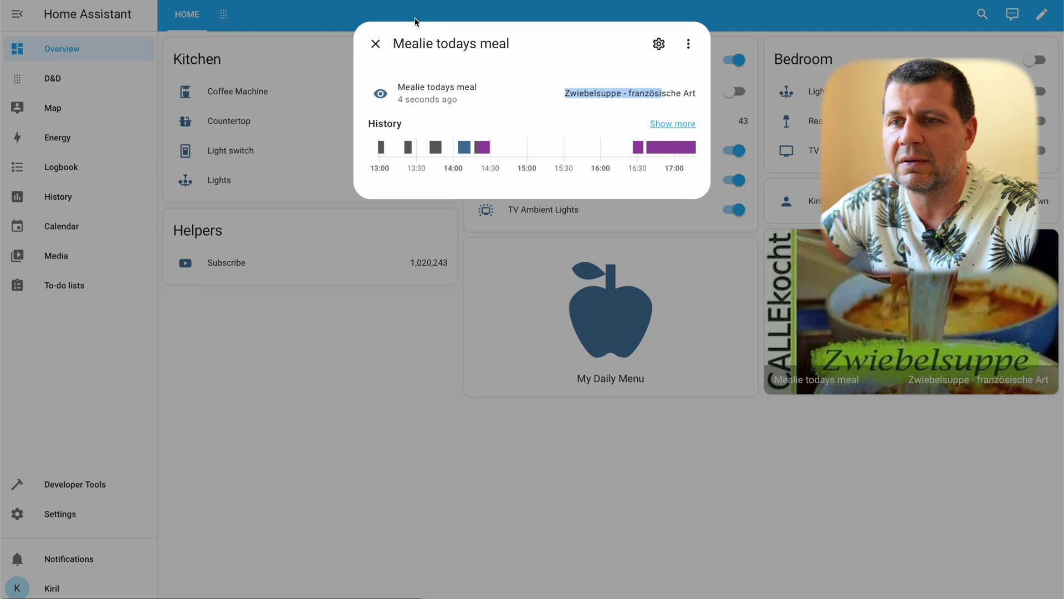
left_click(378, 42)
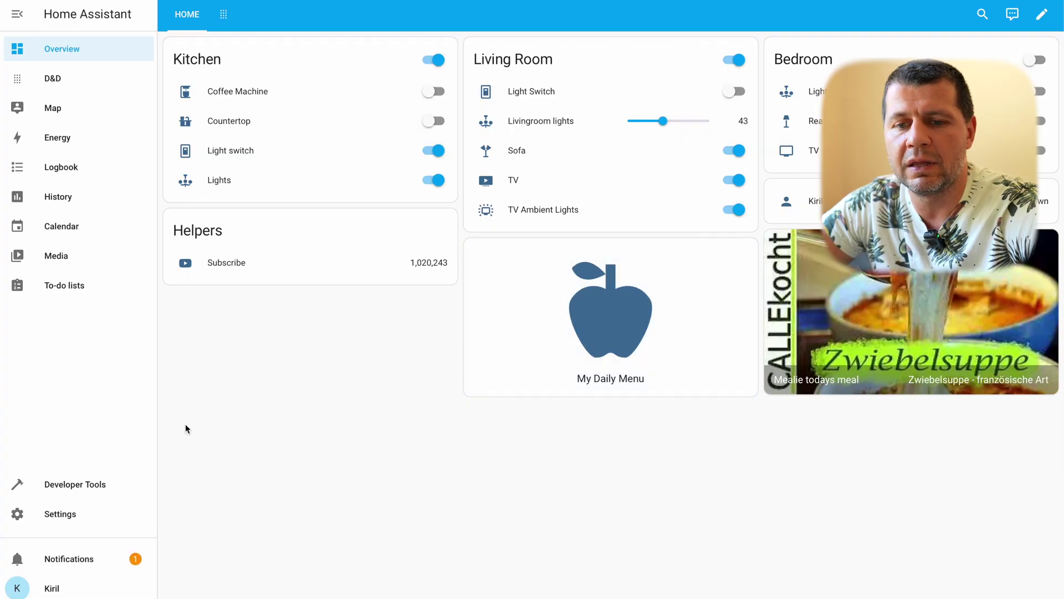
Open the notifications and read the breakfast, lunch, dinner and side entries in the daily agenda for 2024-07-19.
left_click(88, 558)
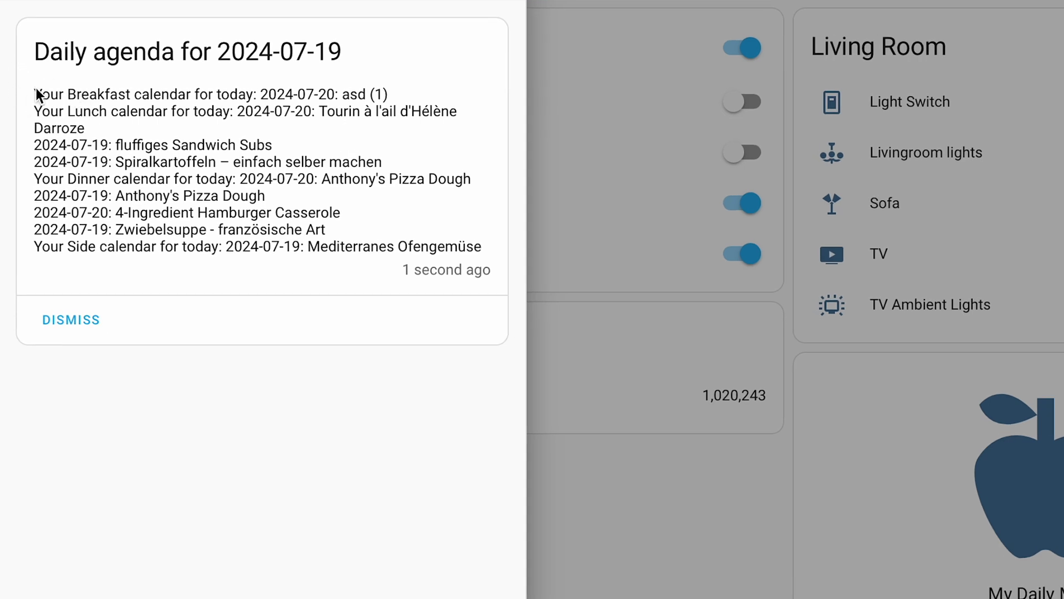
left_click_drag(36, 88, 119, 115)
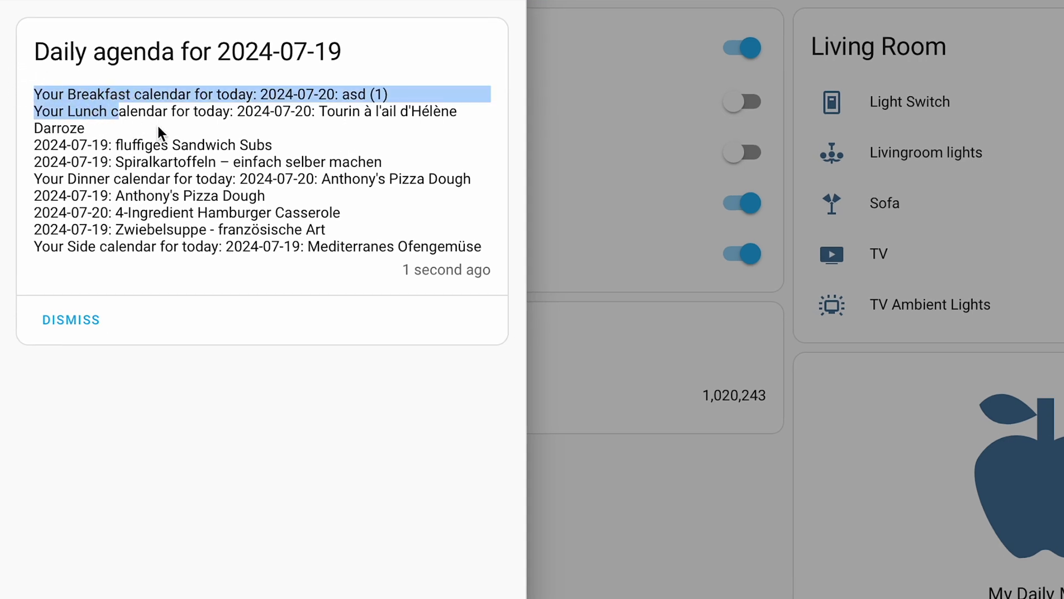
left_click(146, 134)
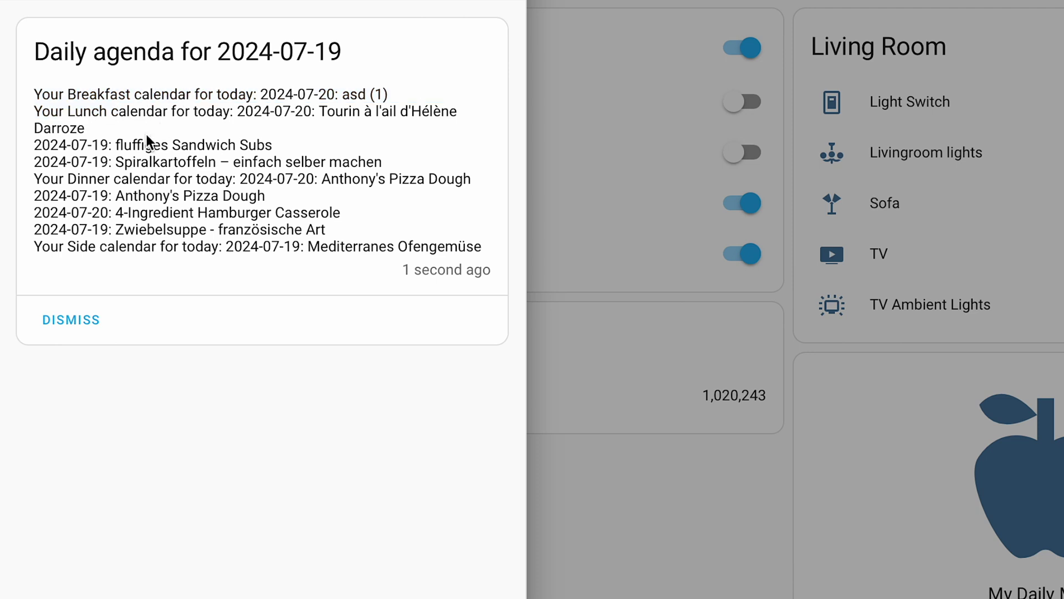
double_click(84, 92)
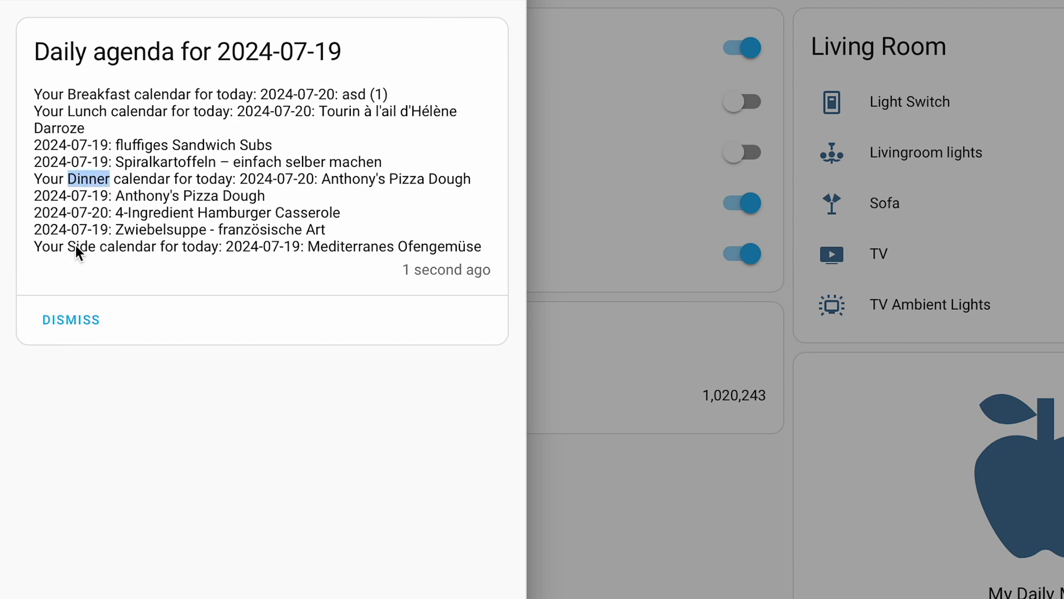
left_click(476, 246)
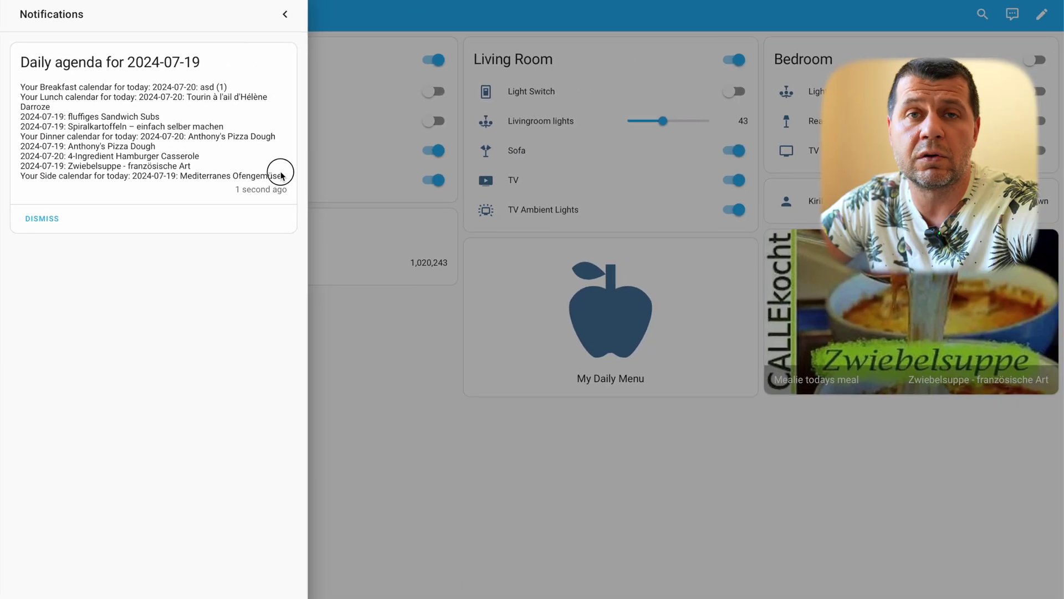
left_click_drag(281, 176, 10, 88)
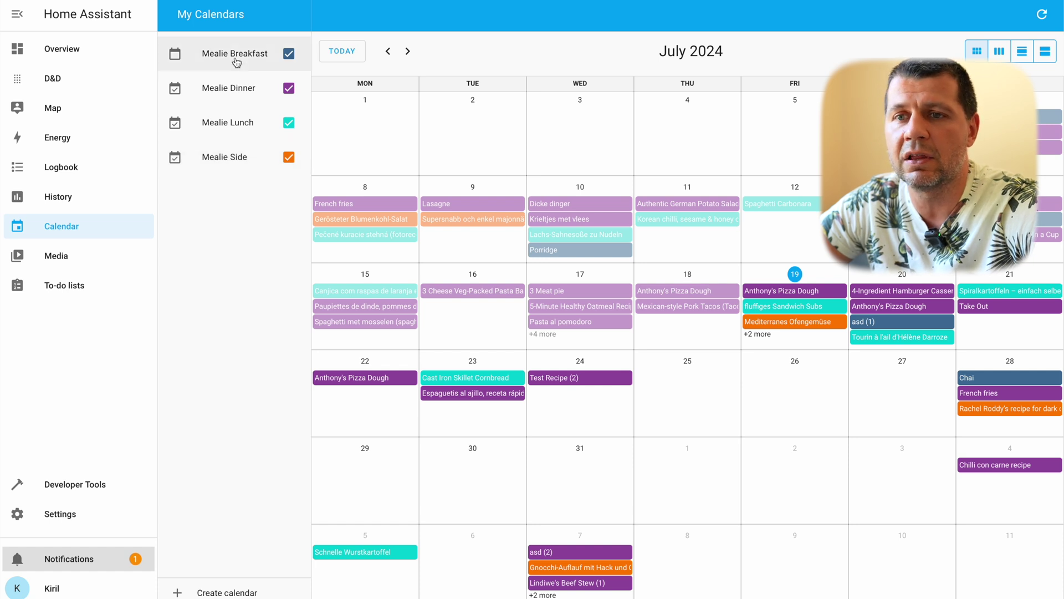
Toggle the four Mealie meal calendars off and back on to compare their entries in the July 2024 month view.
left_click(289, 53)
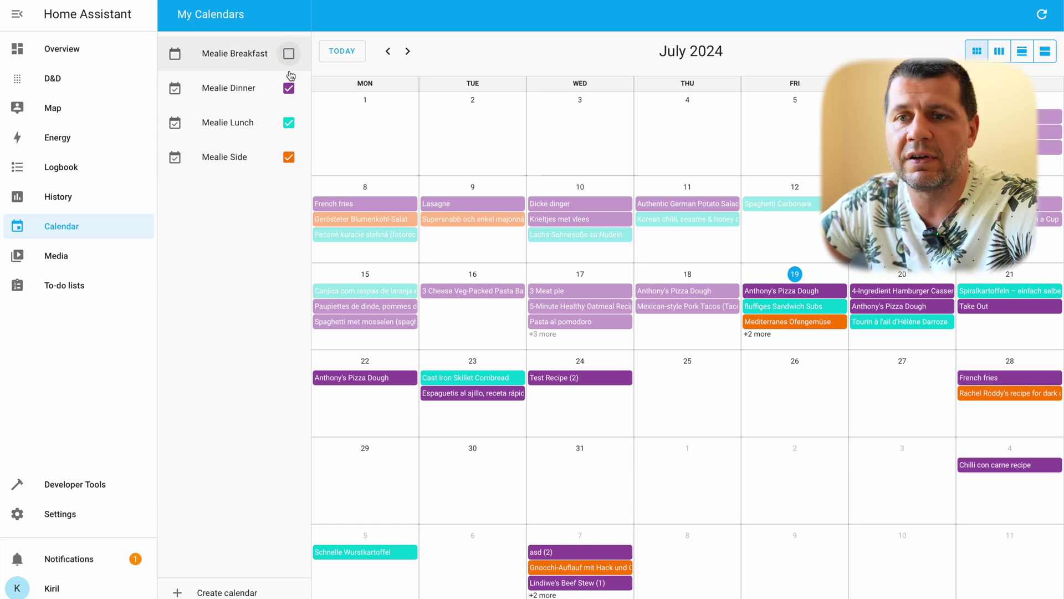
left_click(289, 88)
left_click(289, 123)
left_click(288, 158)
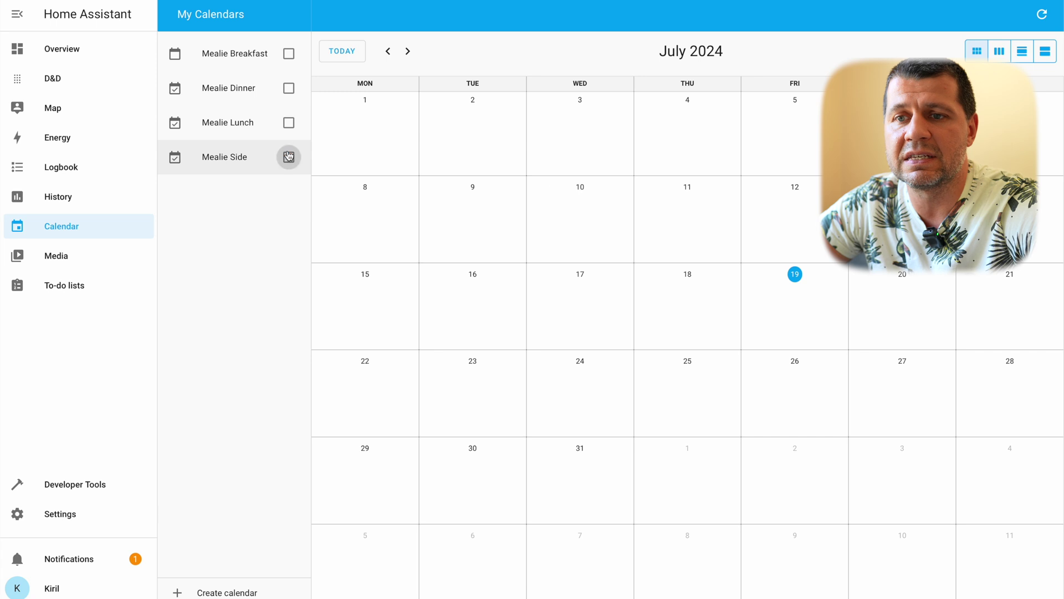
left_click(288, 123)
left_click(289, 89)
left_click(289, 54)
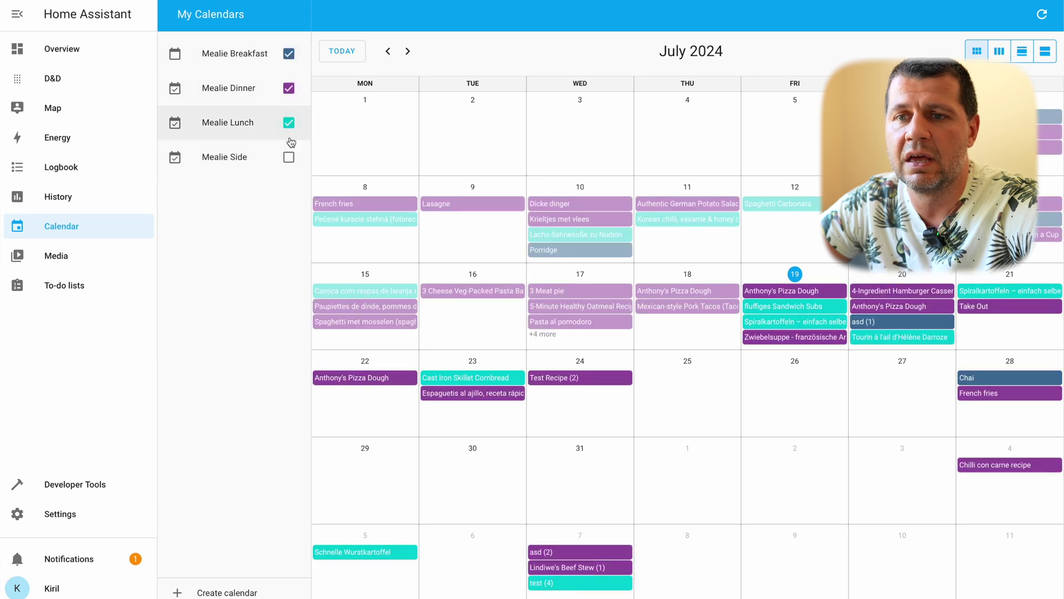
left_click(289, 158)
View the details of the Anthony's Pizza Dough and fluffiges Sandwich Subs meals on 19 July.
left_click(776, 292)
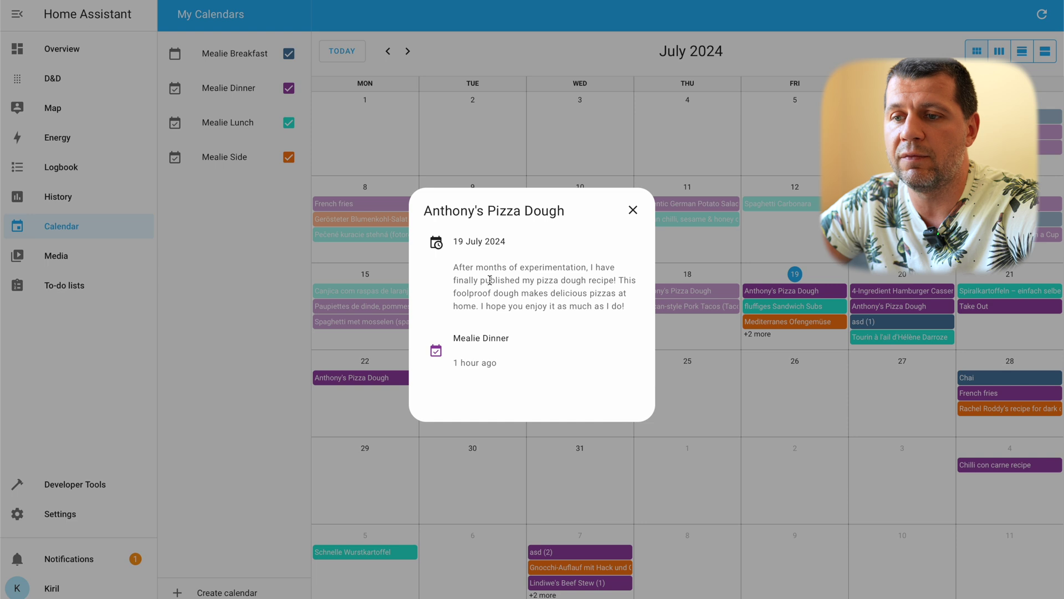
left_click(748, 279)
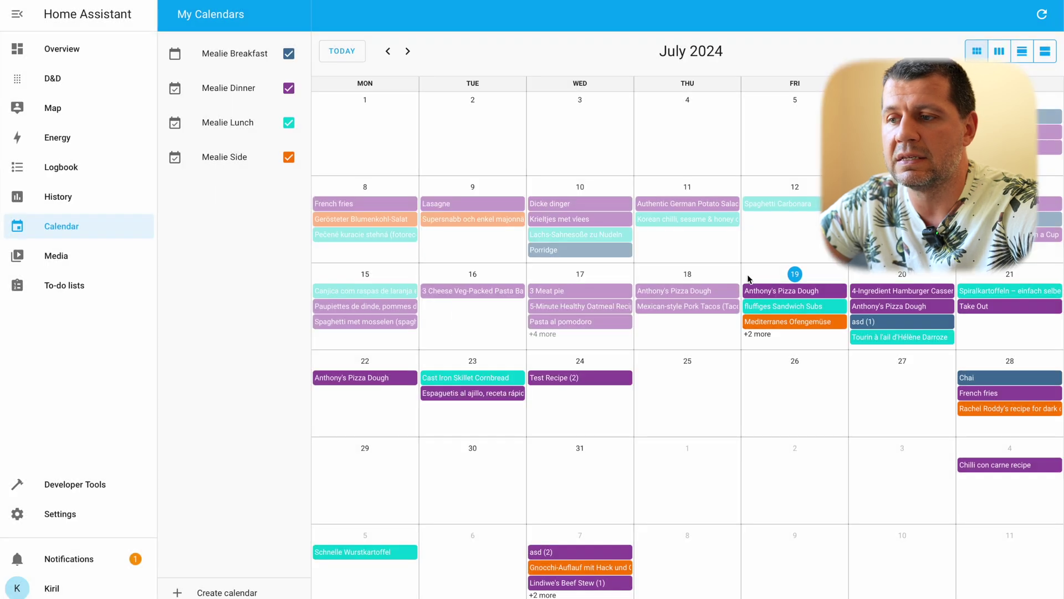
left_click(779, 306)
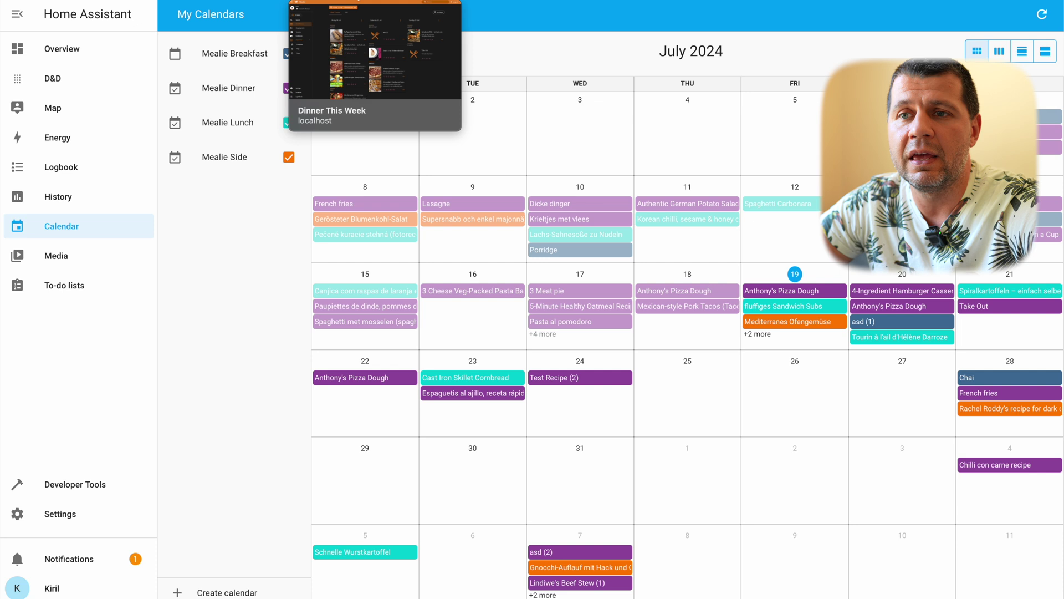
Switch to Mealie and look through its weekly meal planner, shopping lists and cookbooks pages.
left_click(374, 1)
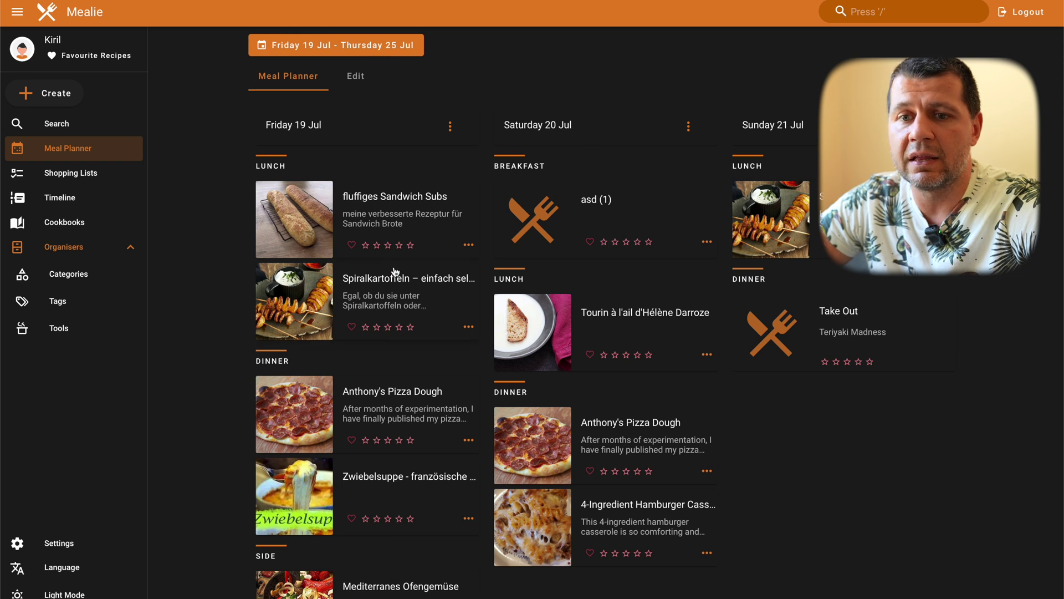
scroll(395, 272, "down", 1)
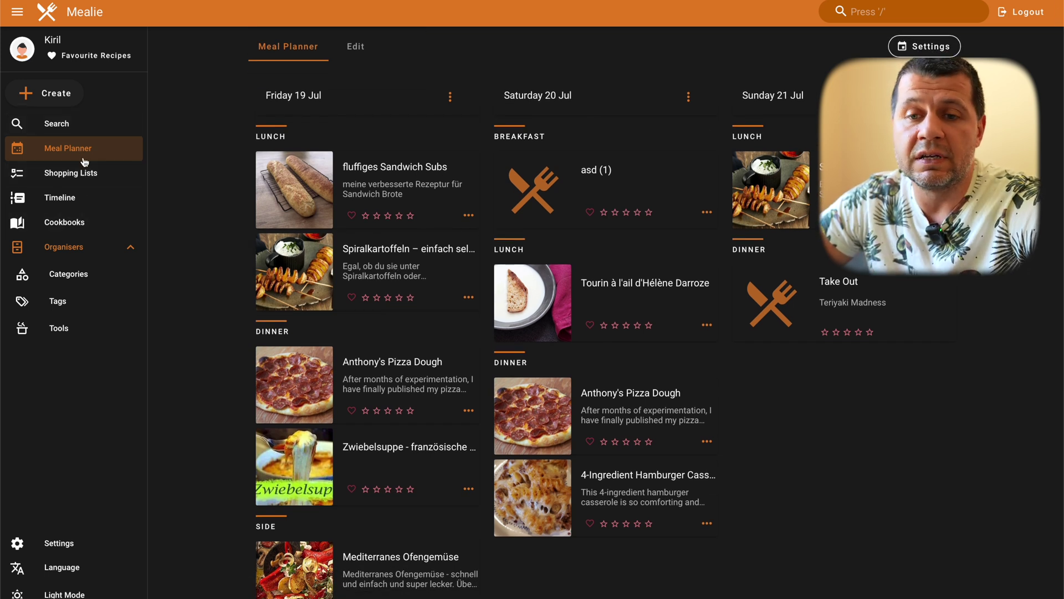
left_click(87, 176)
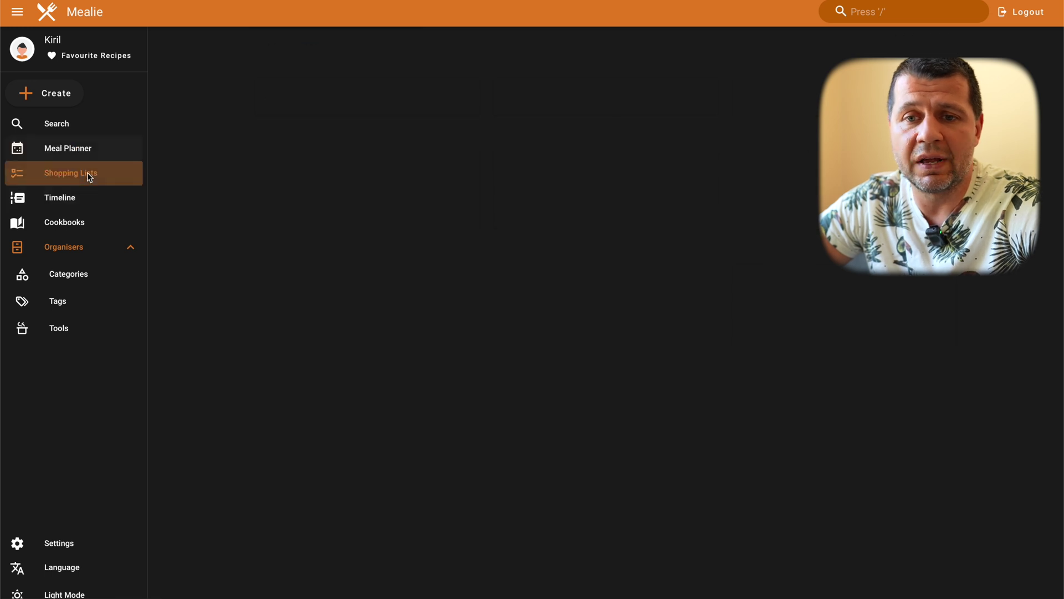
left_click(76, 224)
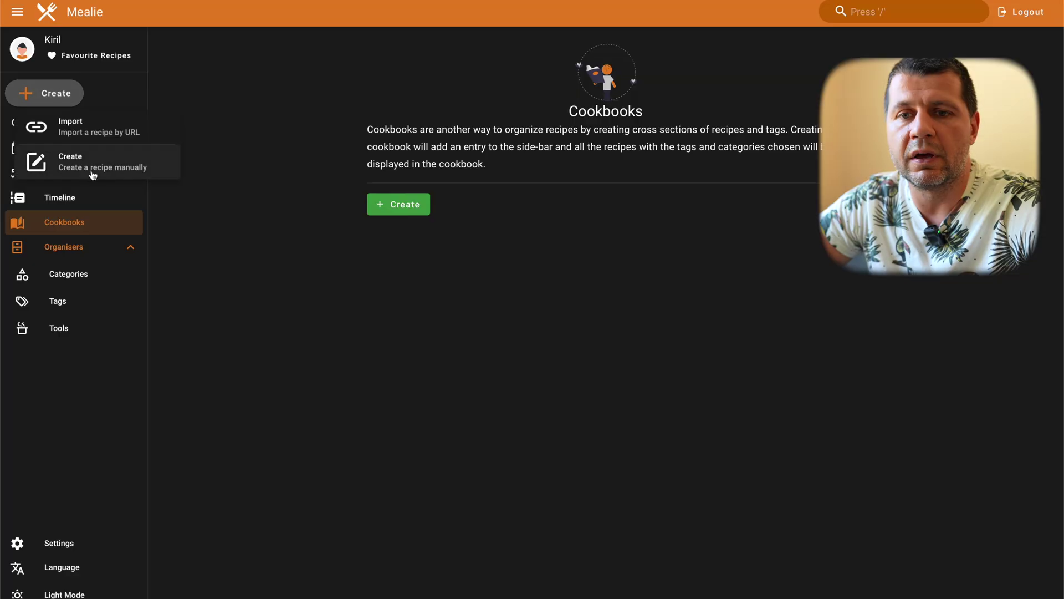
View the form for creating a recipe manually and the form for importing a recipe by URL.
left_click(111, 166)
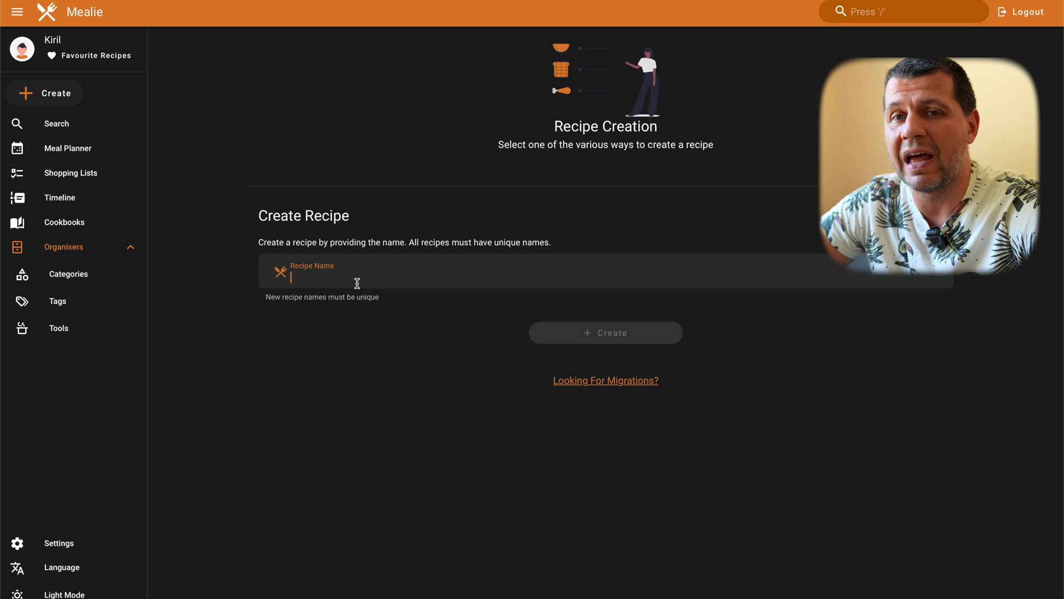
left_click(211, 216)
left_click(70, 96)
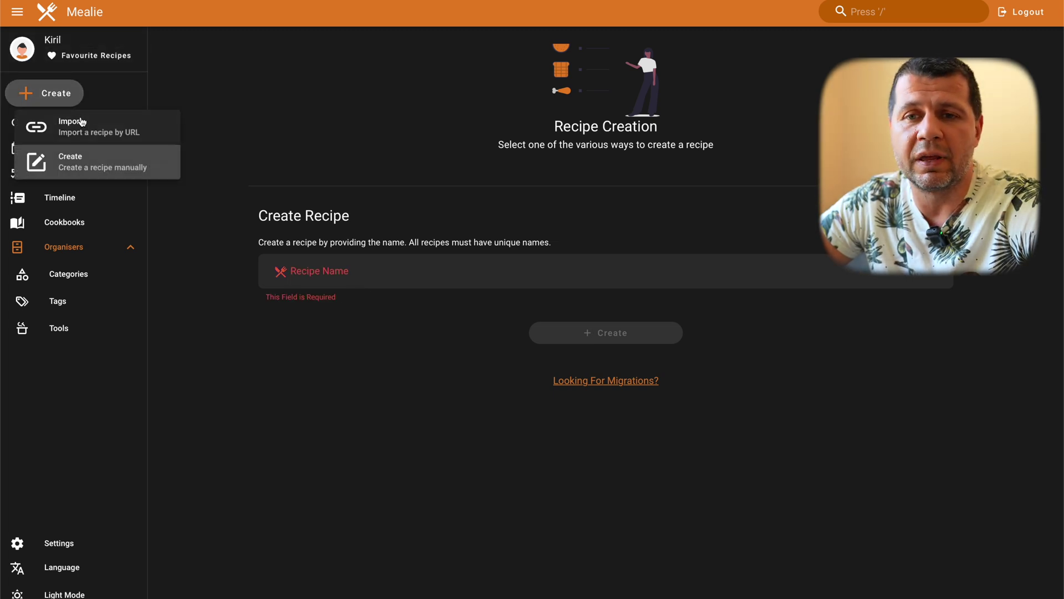
left_click(86, 126)
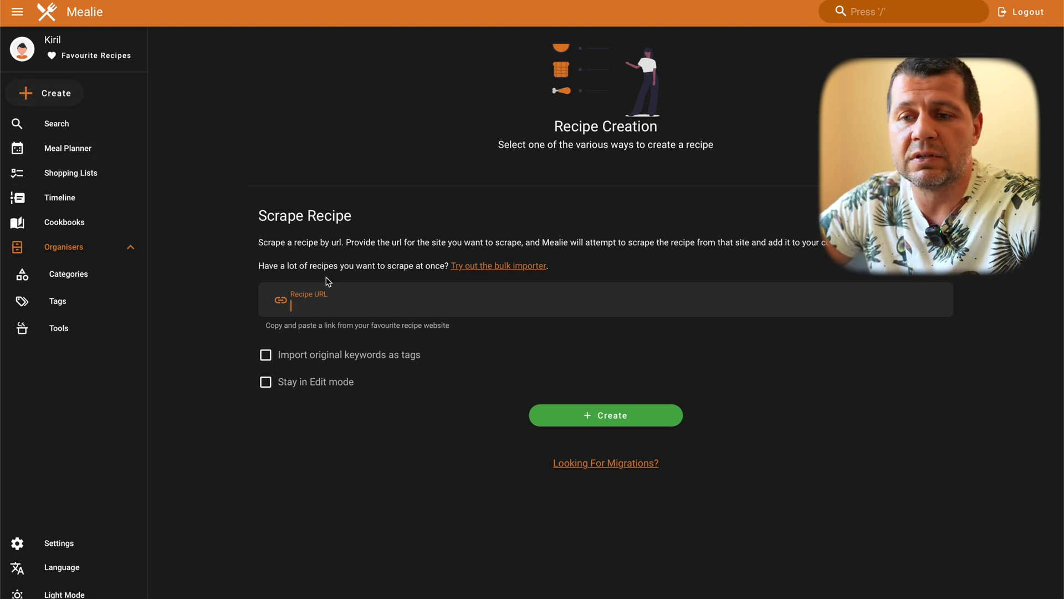
View the form for creating a new cookbook on the Cookbooks page and dismiss it without saving.
left_click(90, 222)
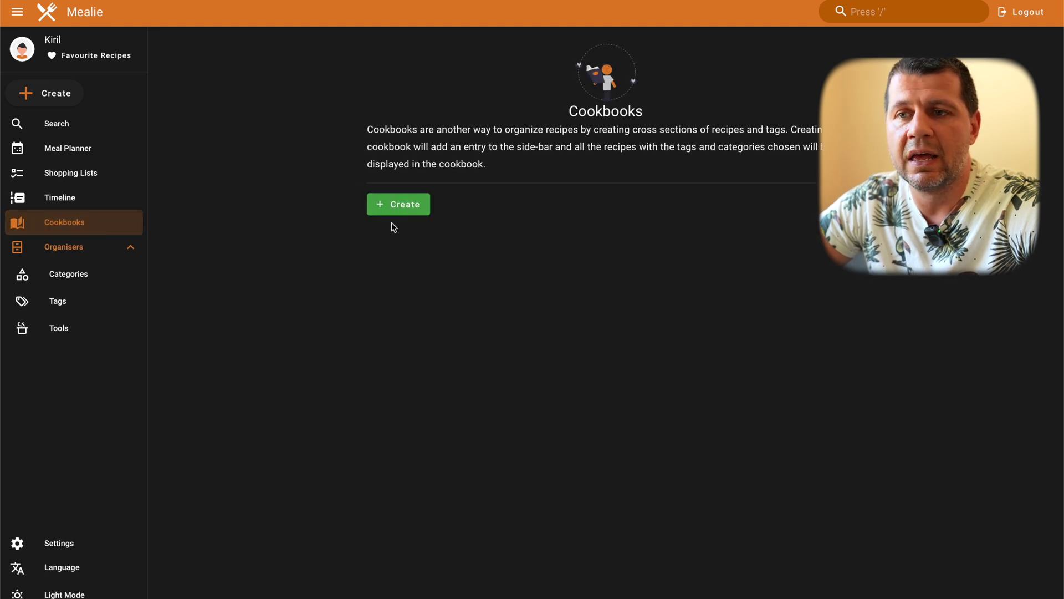
left_click(410, 212)
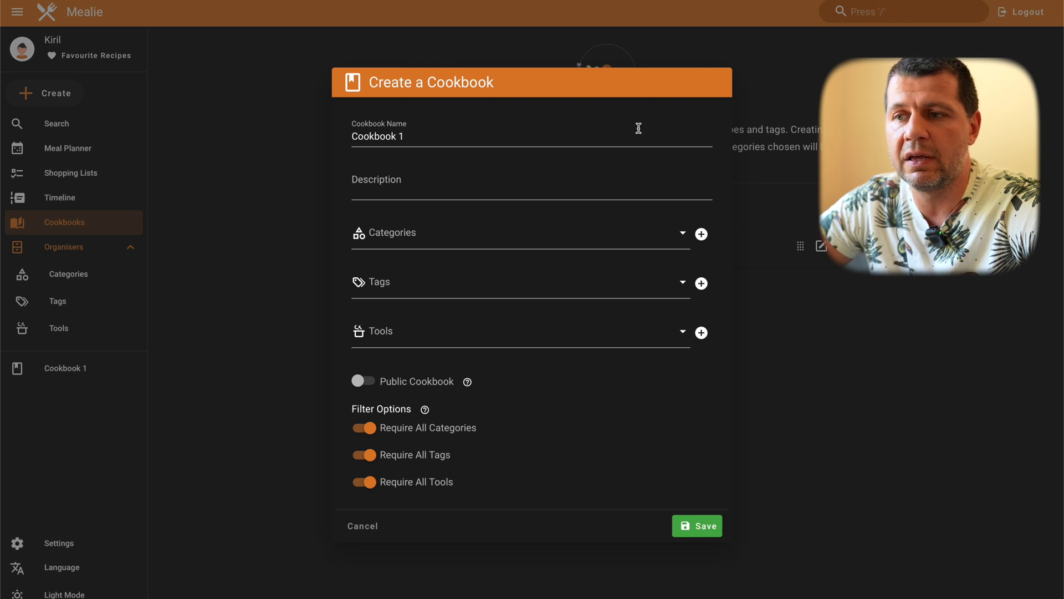
left_click(235, 148)
Browse the recipe events on the household's global timeline.
left_click(44, 199)
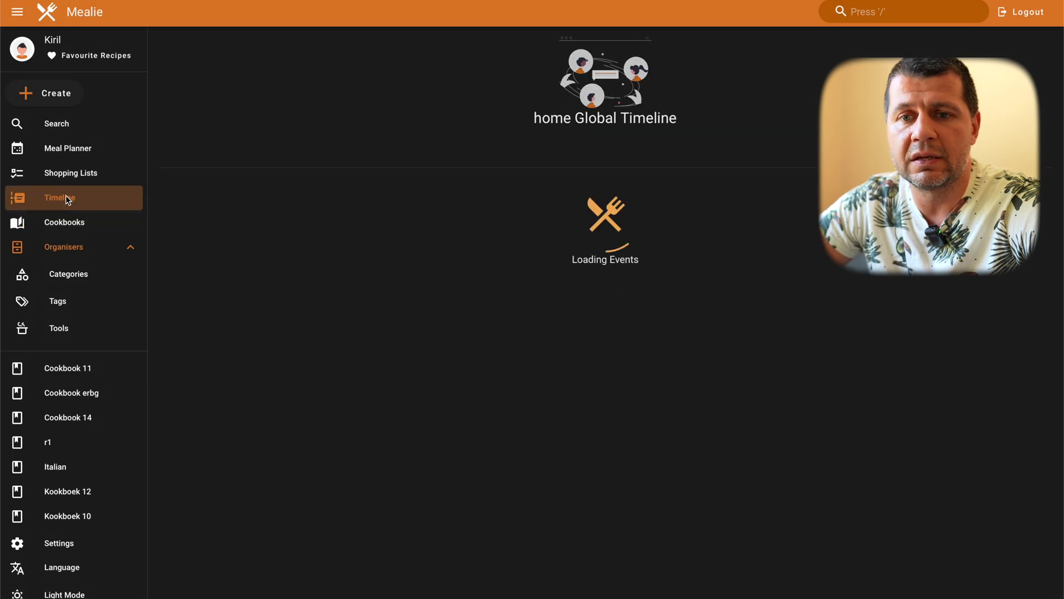
scroll(456, 314, "down", 20)
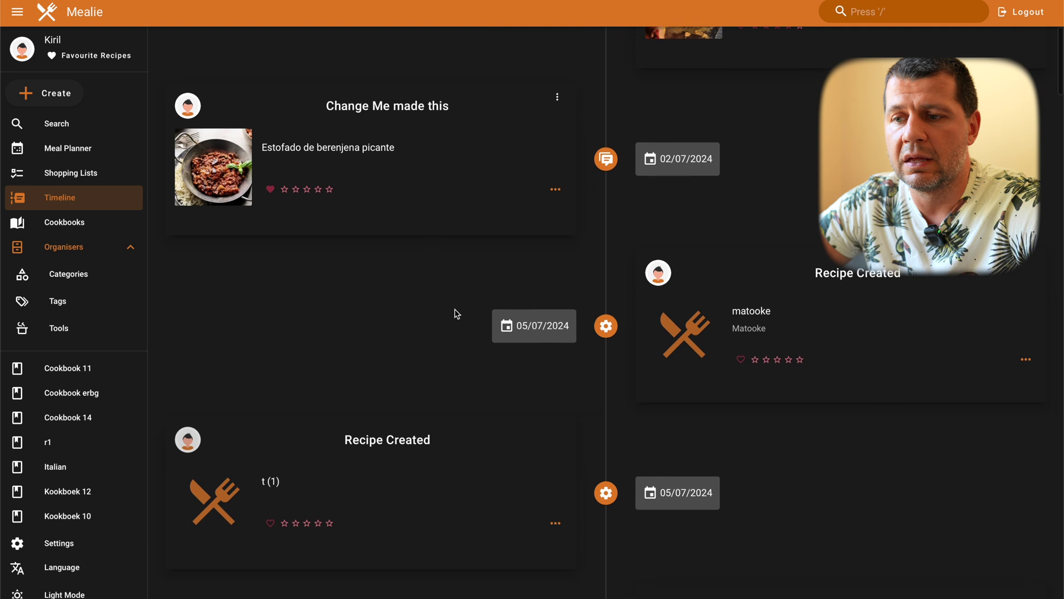
scroll(456, 311, "up", 8)
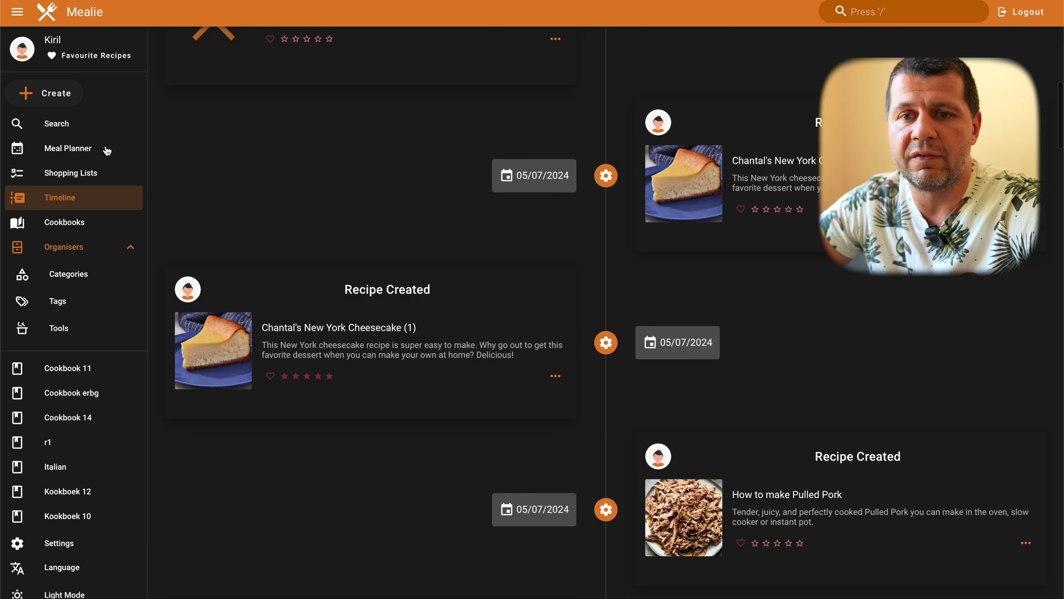
Open the shopping lists page and look through all existing lists.
left_click(67, 172)
scroll(349, 292, "down", 3)
scroll(349, 292, "down", 1)
scroll(88, 532, "down", 4)
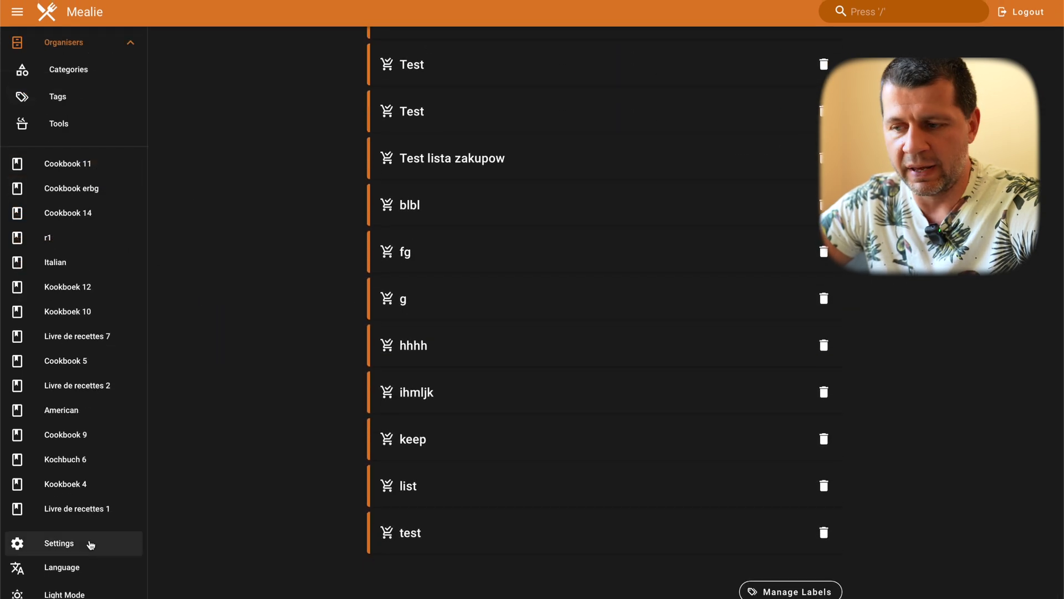
Open Mealie's settings and review the email and general information in the site settings.
left_click(90, 545)
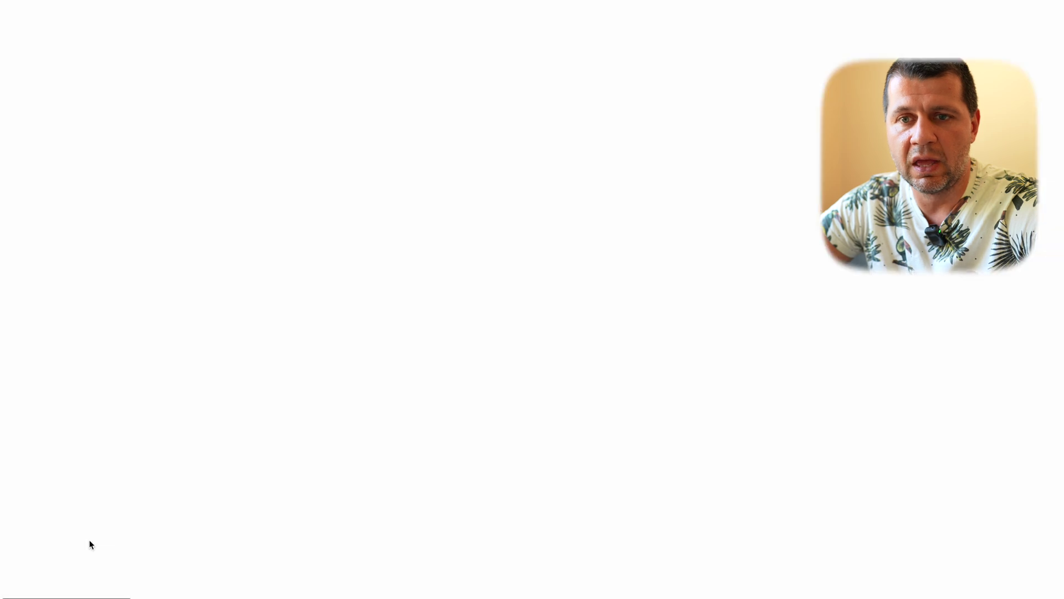
scroll(459, 463, "down", 8)
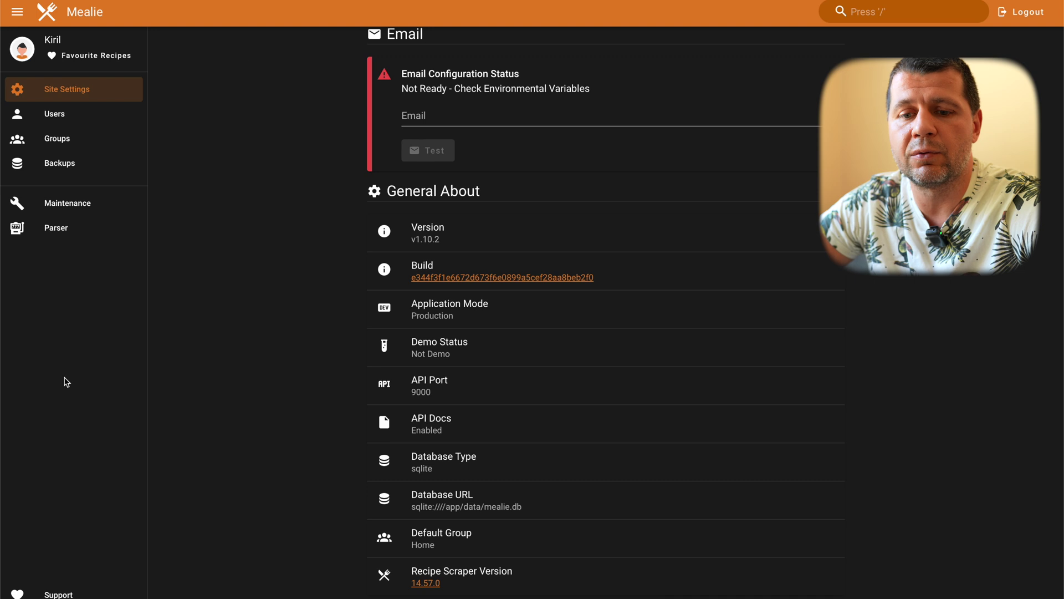
Open the API token management page from the Mealie user profile.
left_click(87, 55)
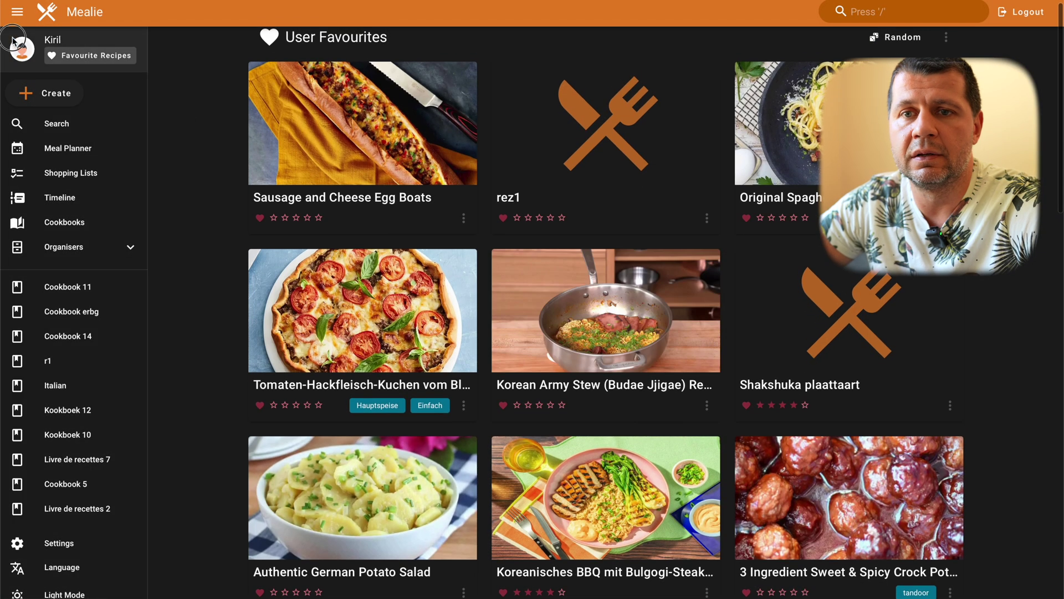
left_click(53, 40)
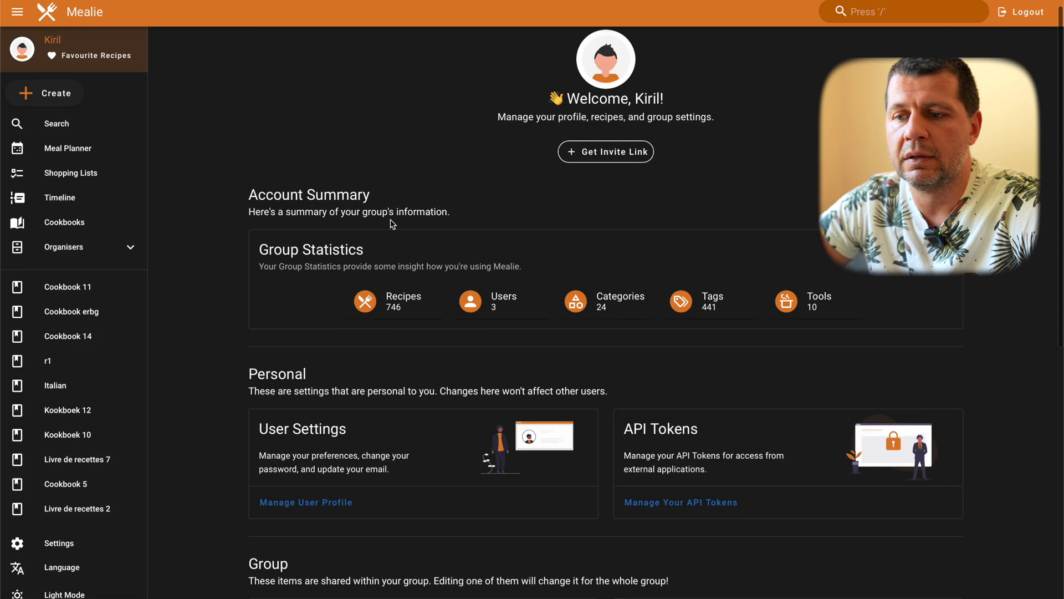
scroll(749, 401, "down", 2)
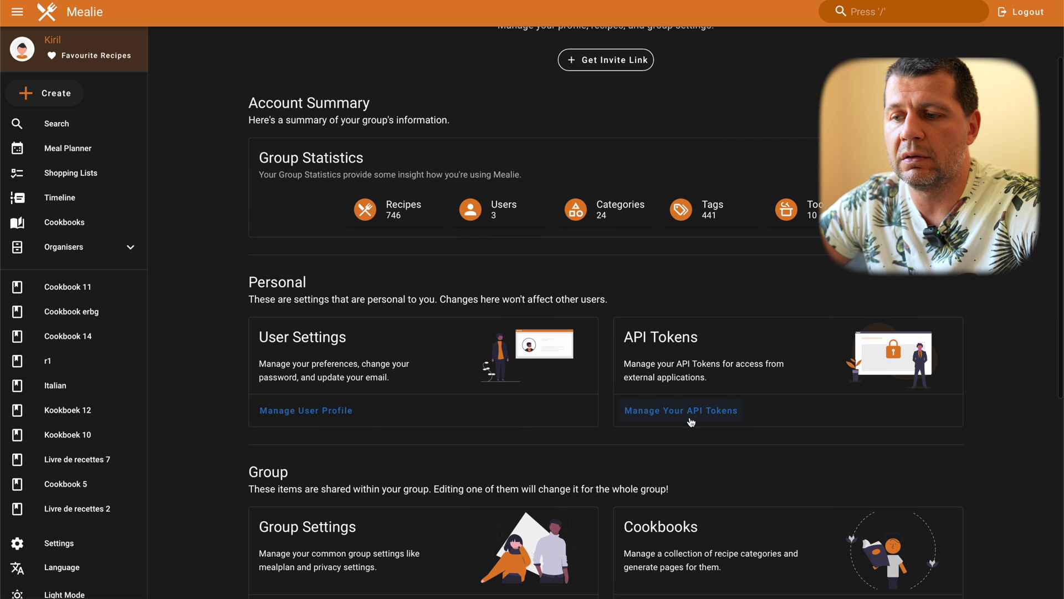
left_click(665, 411)
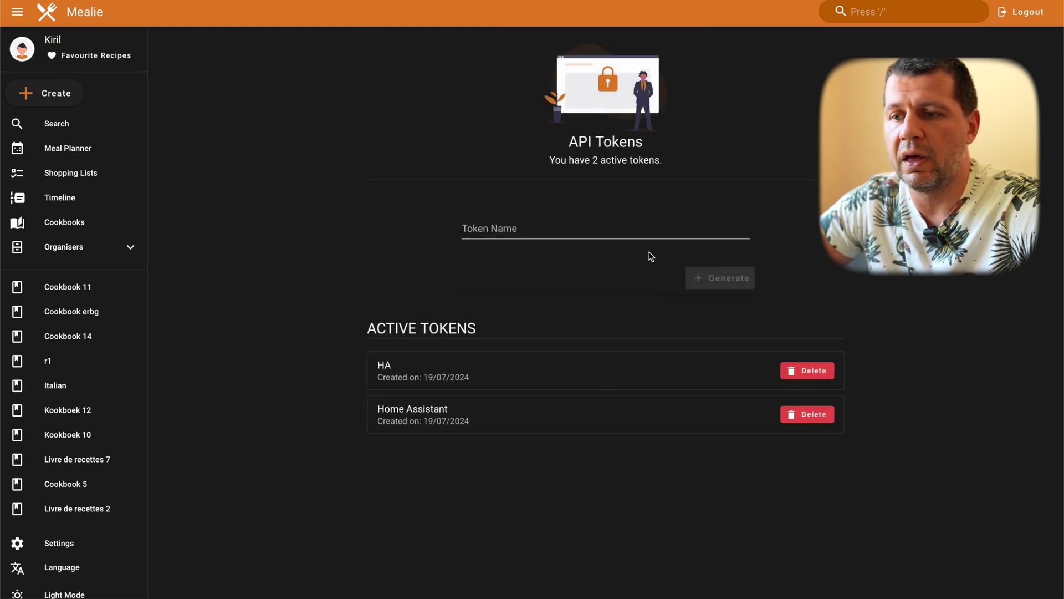
Generate an API token named "gafad" and select the token text for copying.
left_click(530, 221)
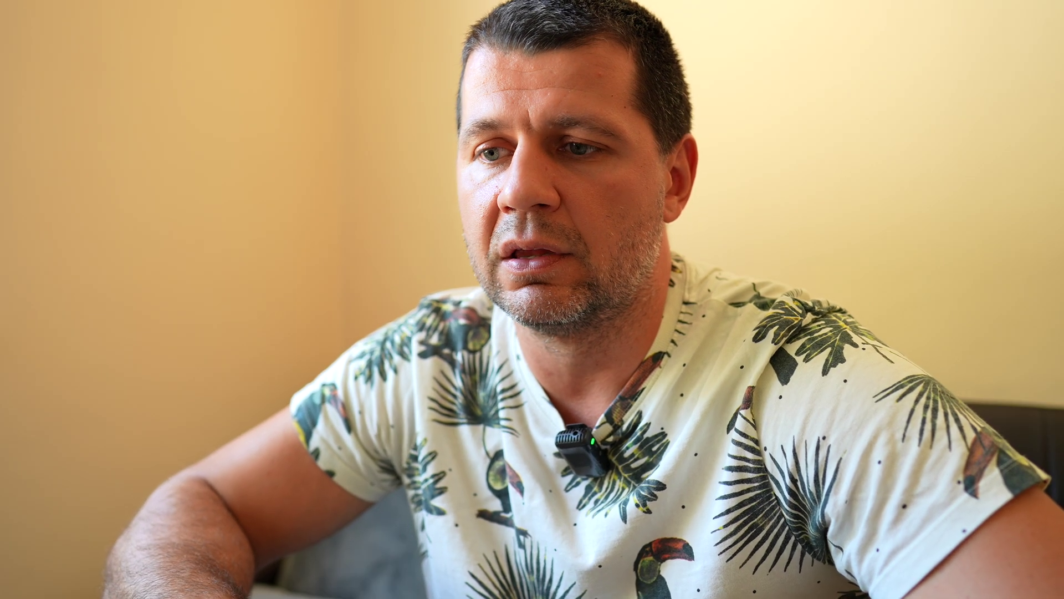
type("gafad")
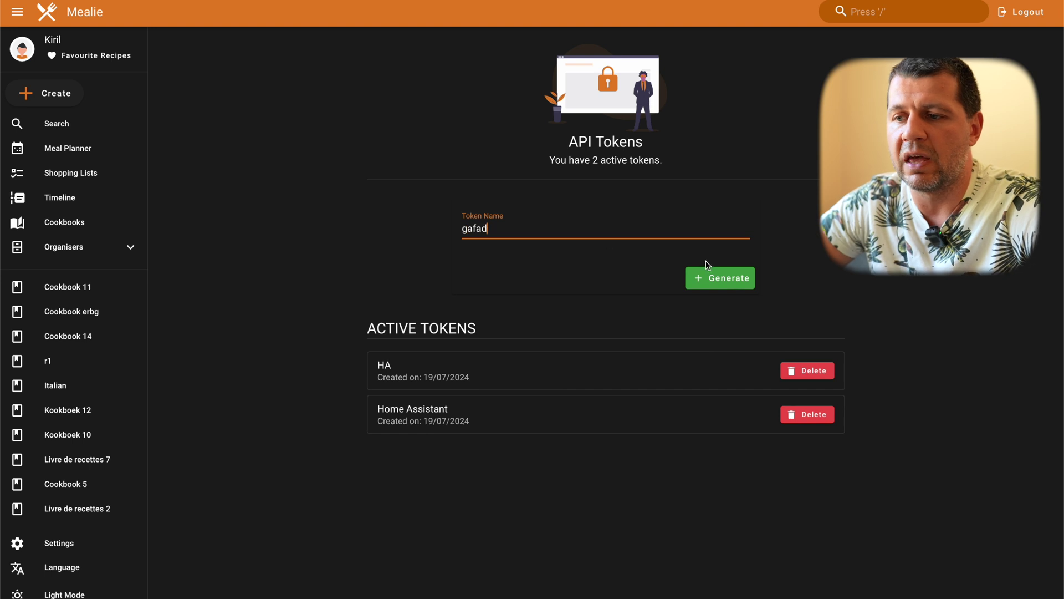
left_click(714, 281)
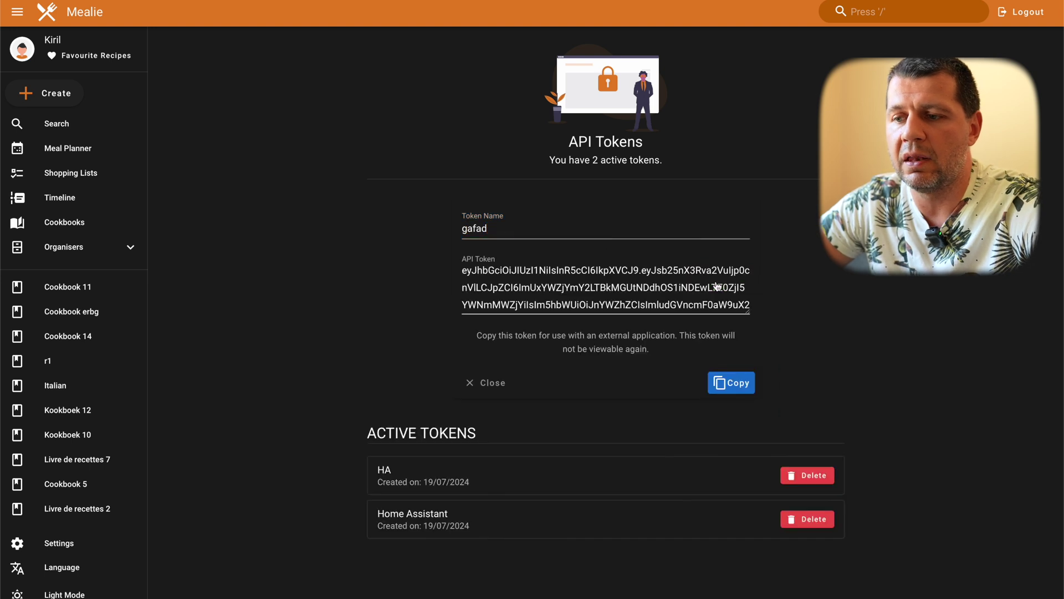
triple_click(564, 271)
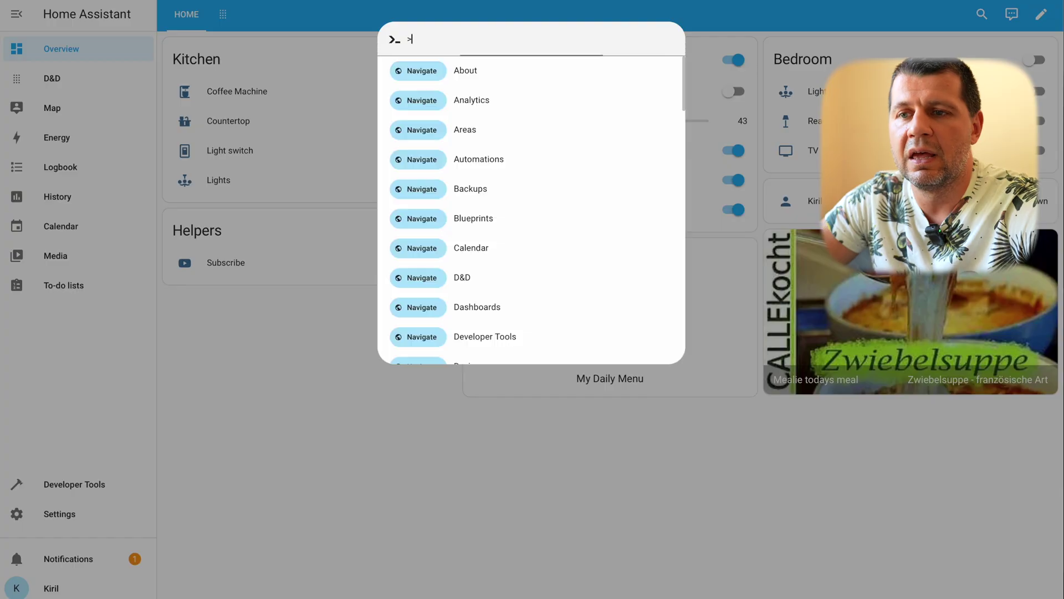
Switch to Home Assistant, go to its integrations and start adding the Mealie integration.
type("inte")
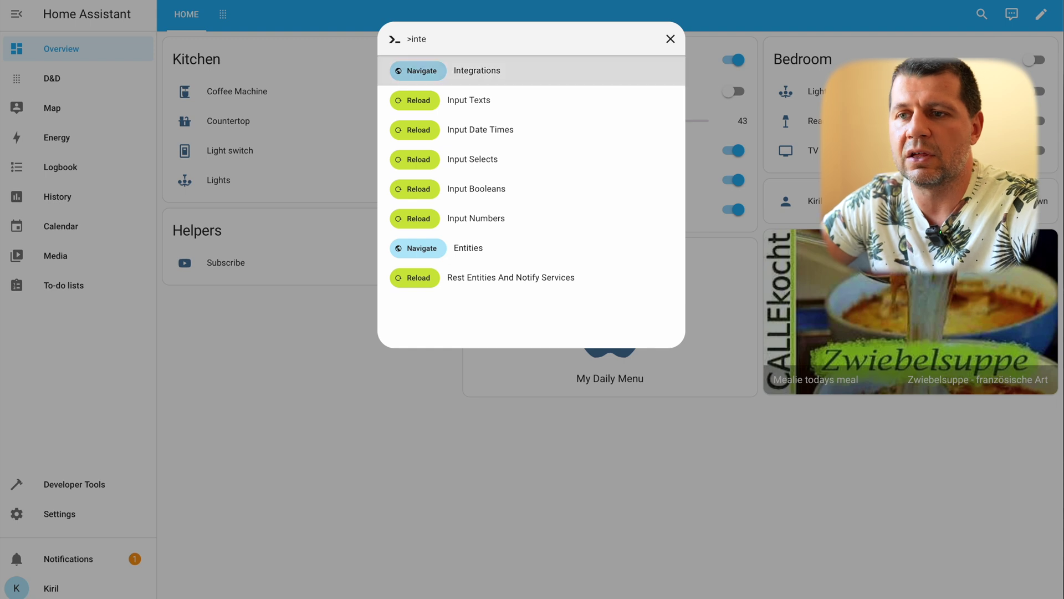
key("Return")
left_click(996, 587)
type("meal")
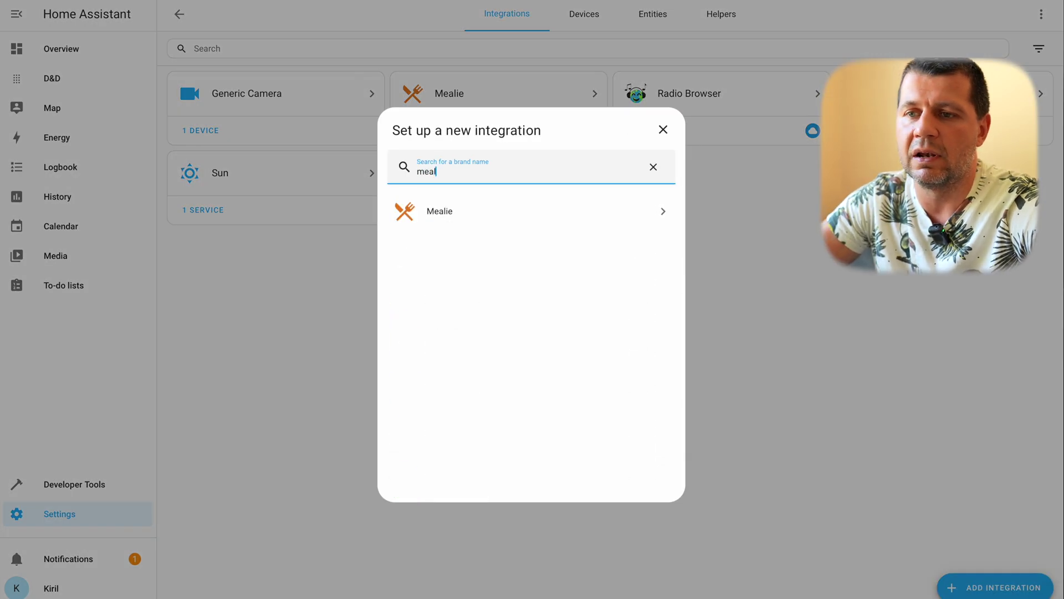
left_click(432, 211)
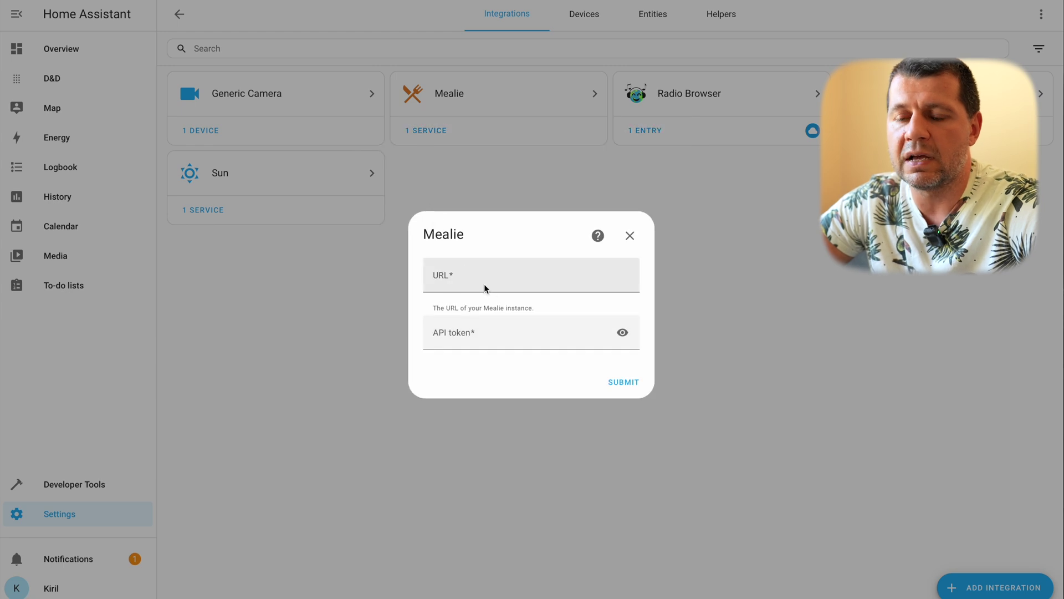
Paste the API token into the Mealie integration's setup form and reveal it.
left_click(457, 276)
left_click(473, 376)
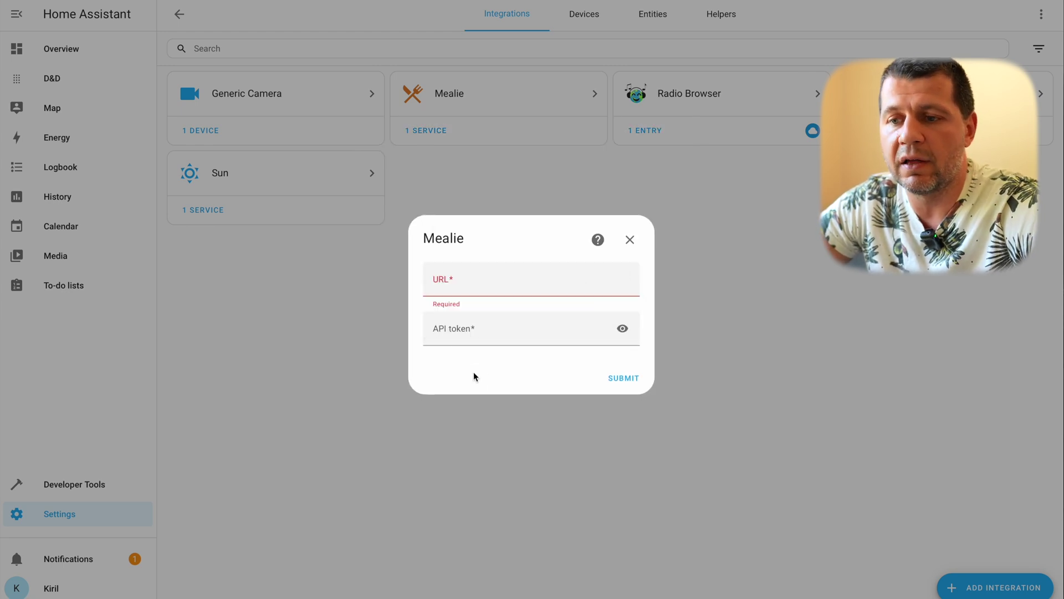
left_click(460, 343)
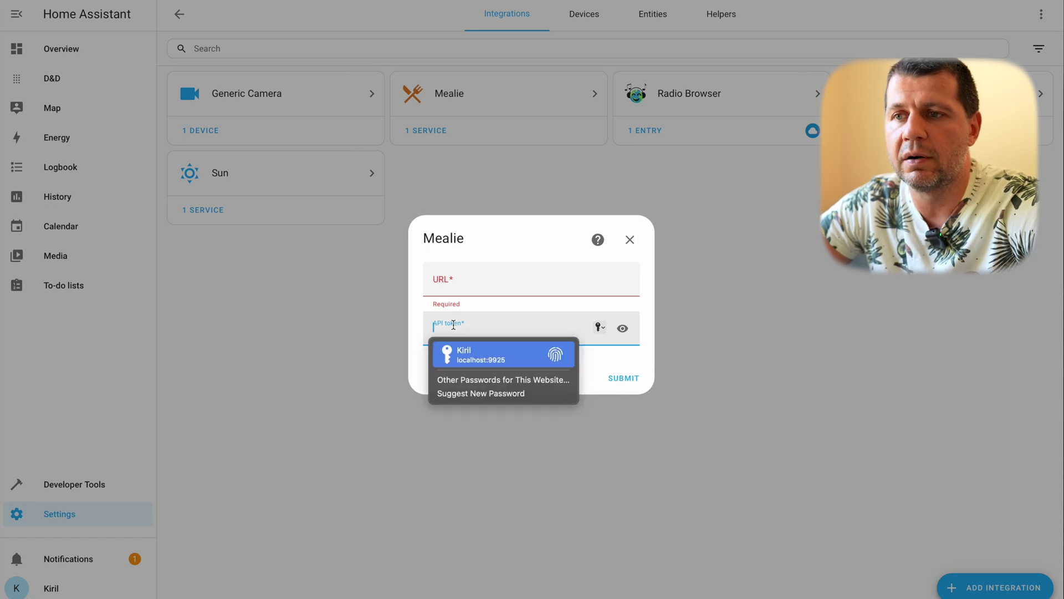
key("super+v")
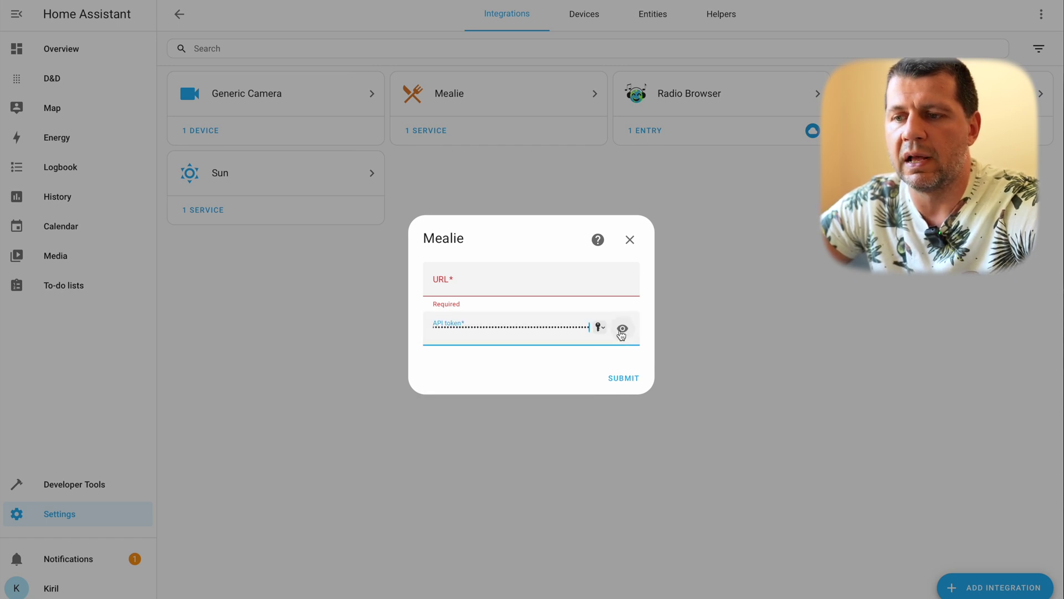
left_click(622, 328)
Look up the computer's IP address in the Wi-Fi details and begin filling in the Mealie URL with "httP".
left_click(464, 284)
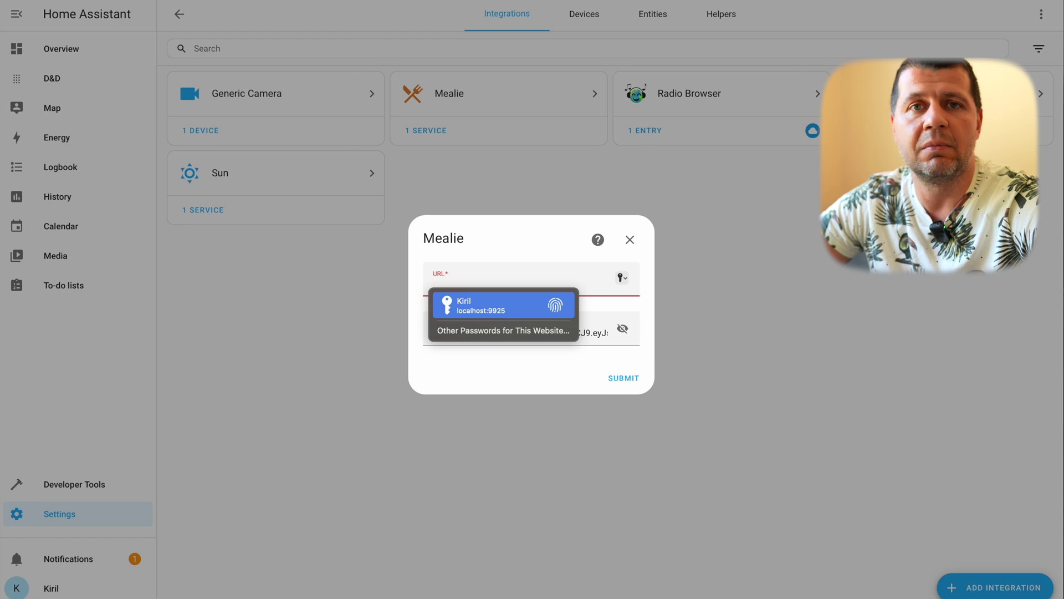
left_click(770, 0, "alt")
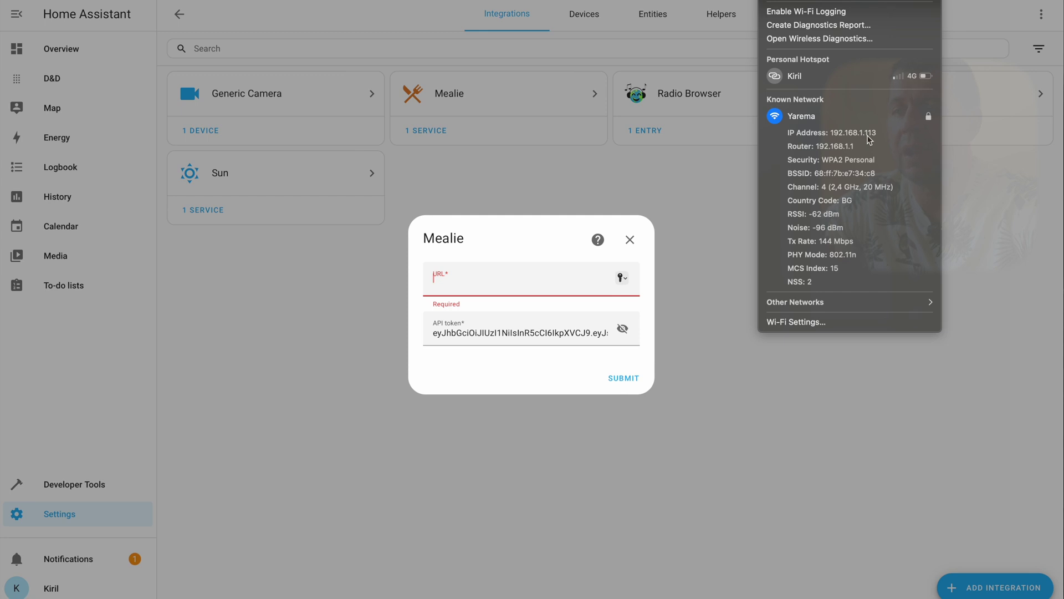
left_click(475, 288)
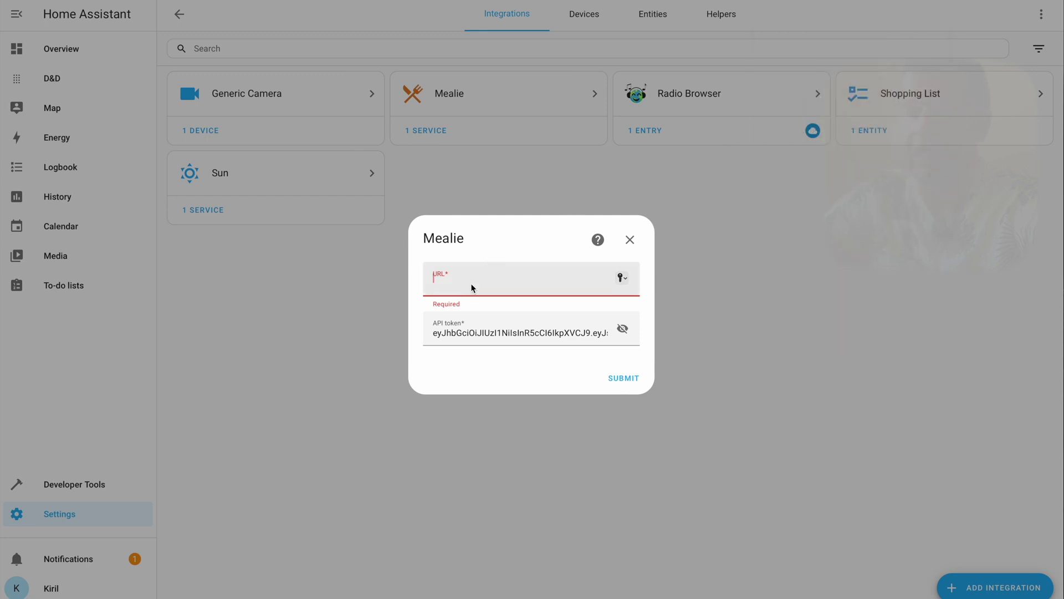
type("httP")
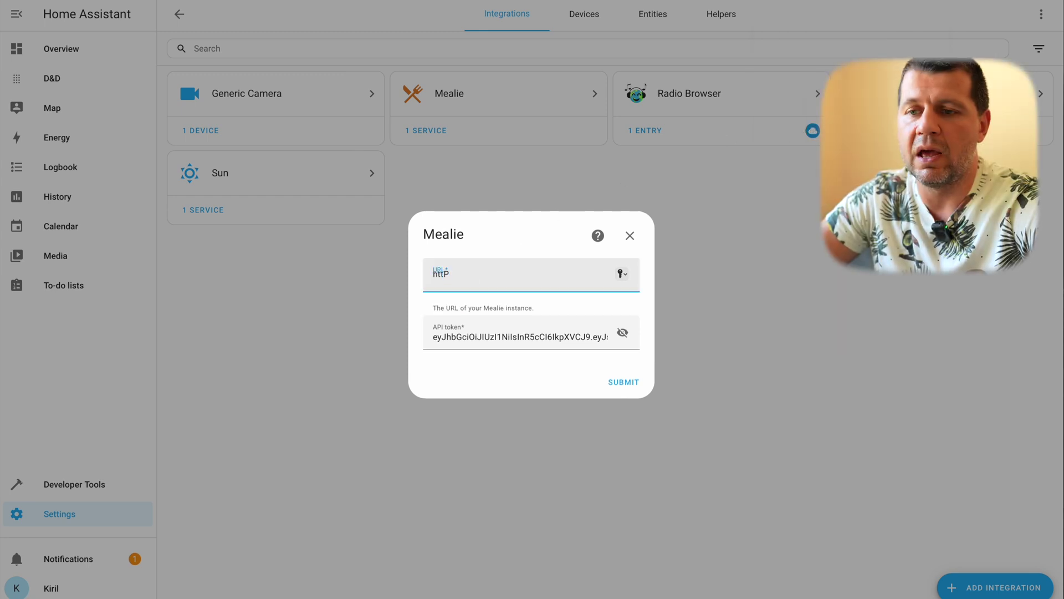
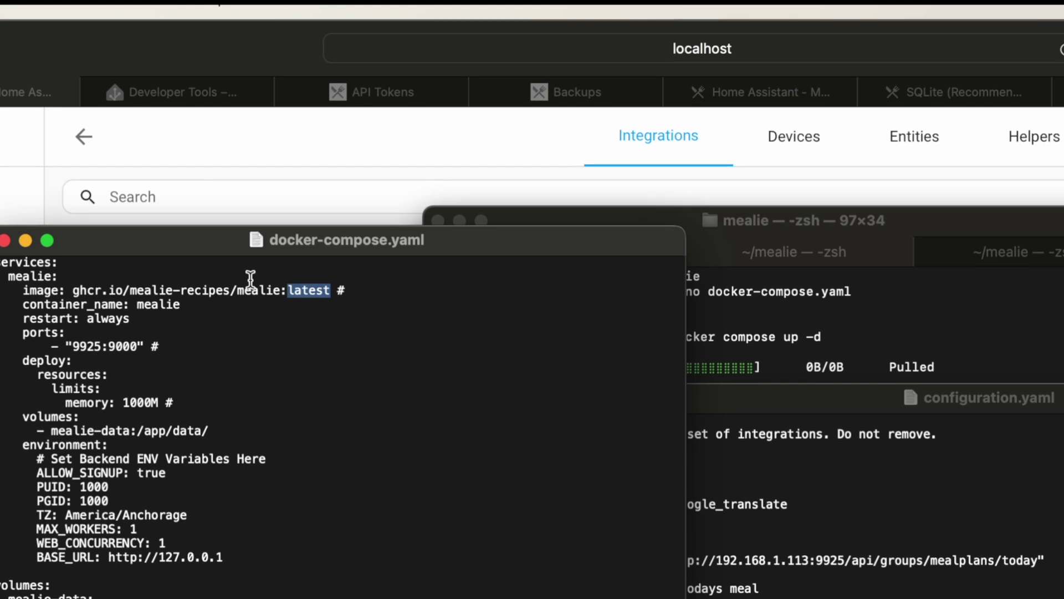
Examine the image tag and BASE_URL entries in docker-compose.yaml.
double_click(299, 289)
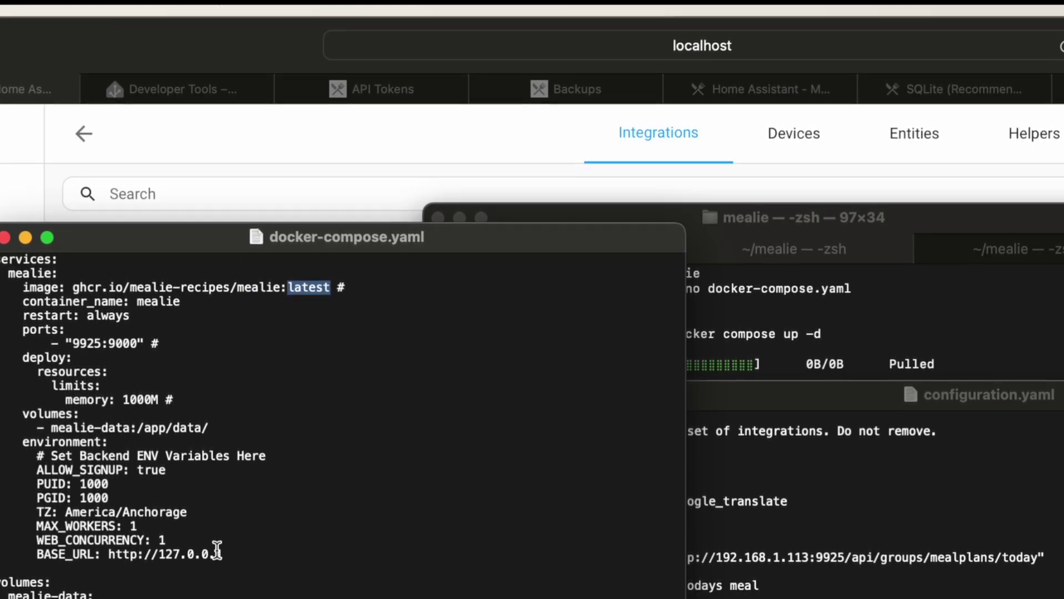
left_click_drag(238, 553, 111, 552)
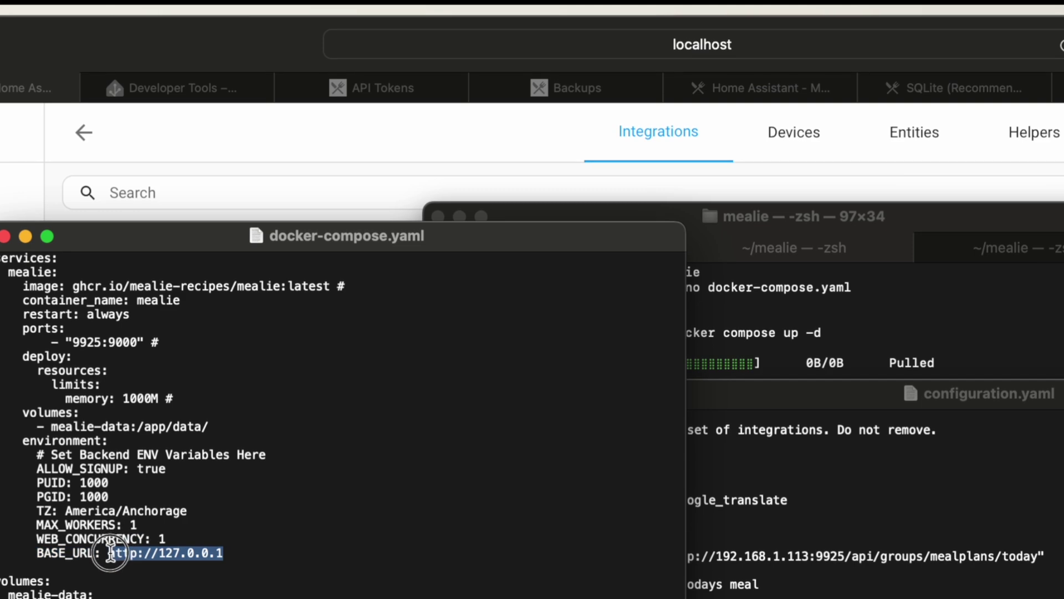
double_click(209, 552)
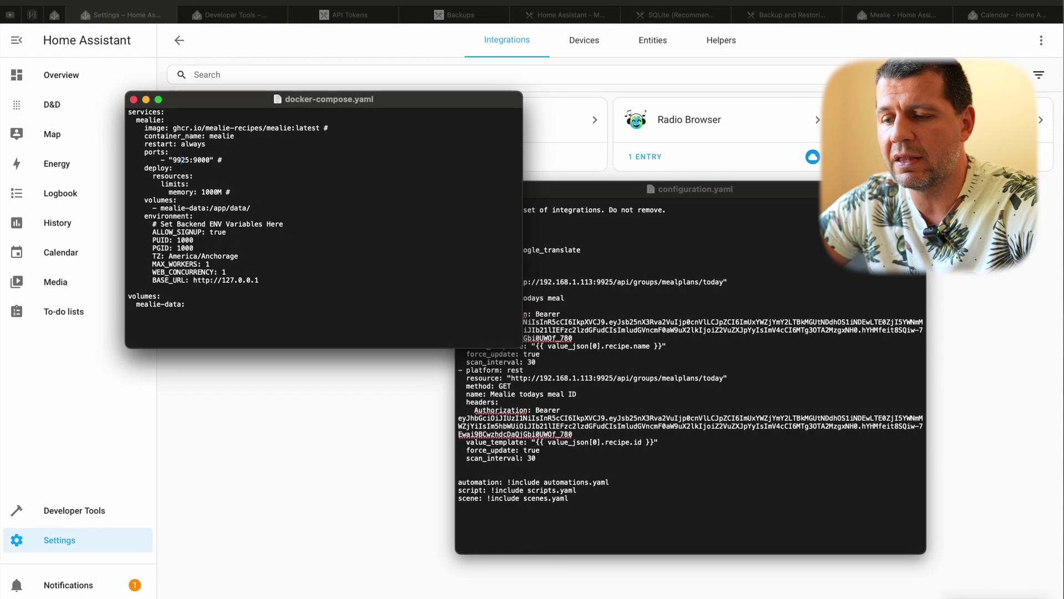
Switch to the terminal and examine the "docker compose up -d" command that deploys the Mealie container.
mouse_move(694, 593)
left_click(605, 585)
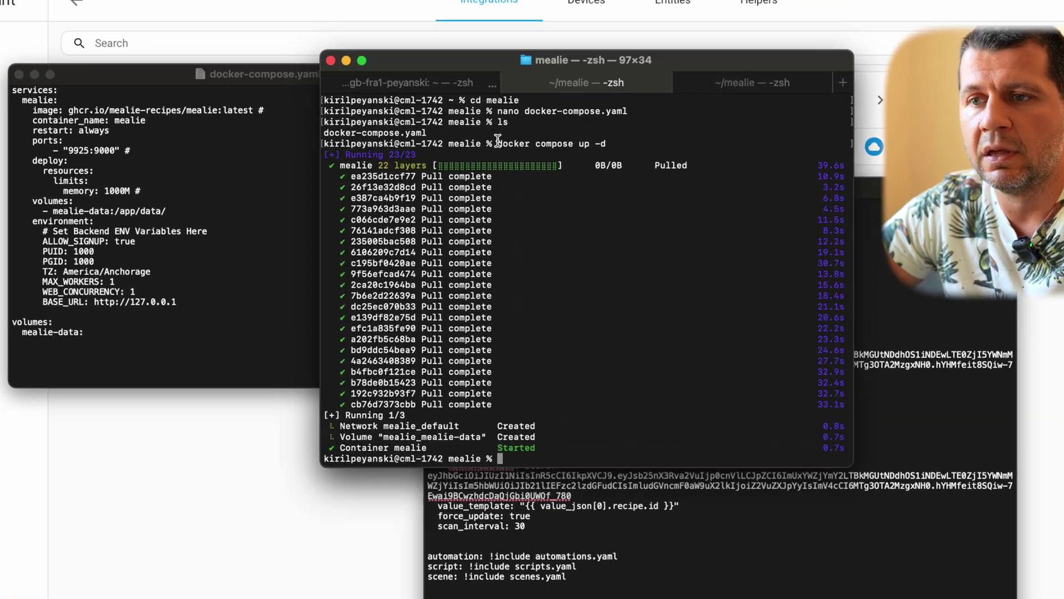
left_click_drag(514, 152, 625, 129)
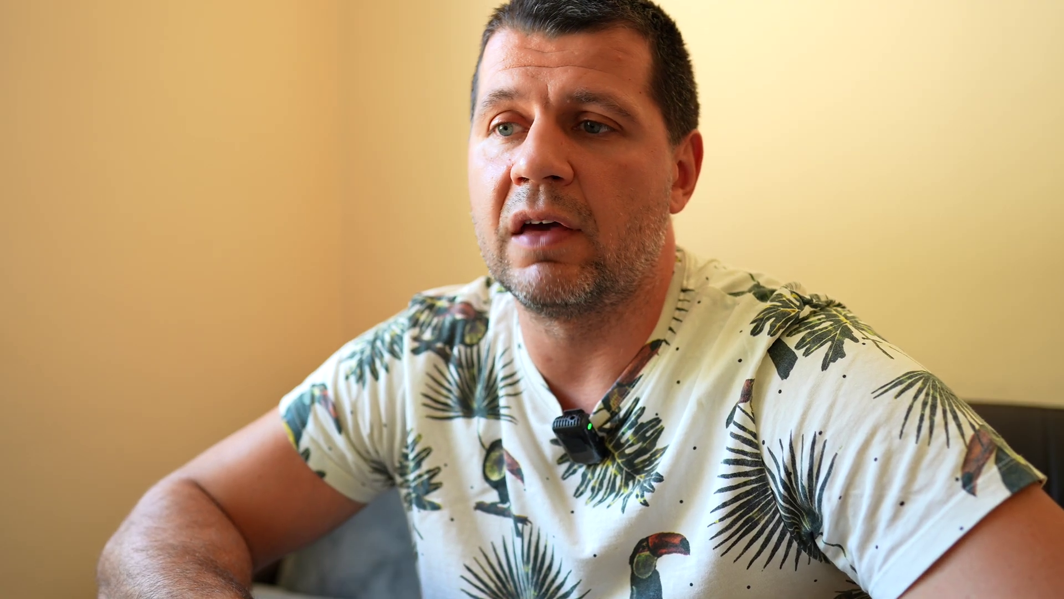
Switch to the local Mealie site, check its web address and review the meal plan for 19 to 25 July.
left_click(391, 13)
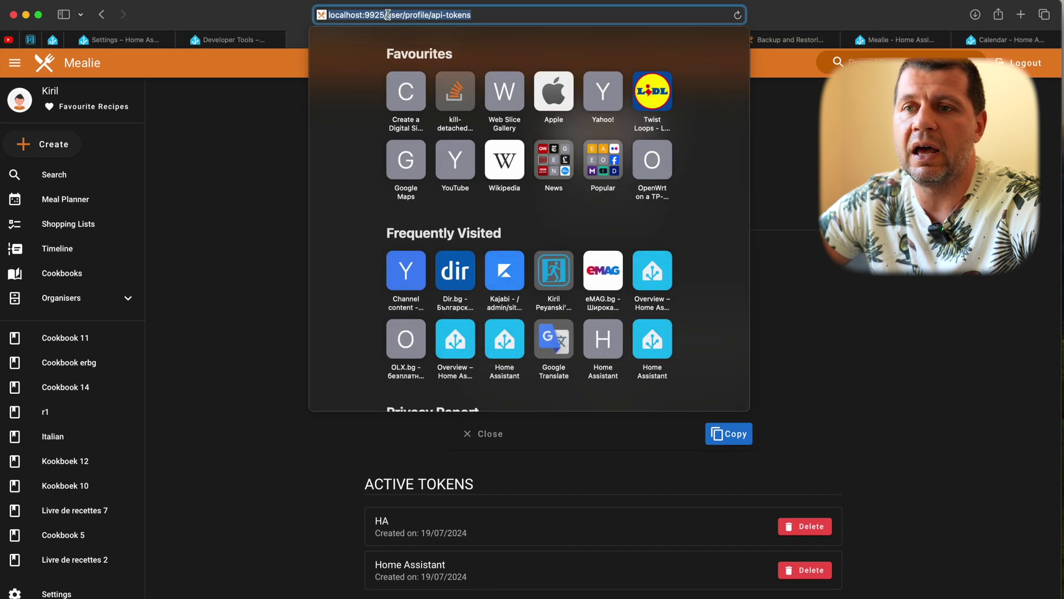
left_click_drag(387, 14, 530, 26)
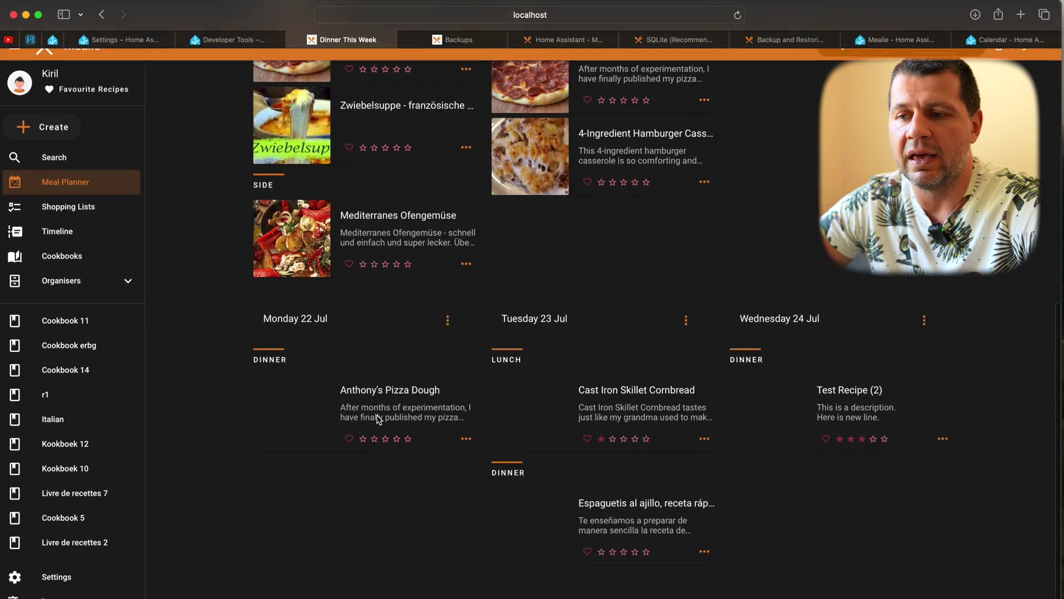
scroll(379, 420, "up", 8)
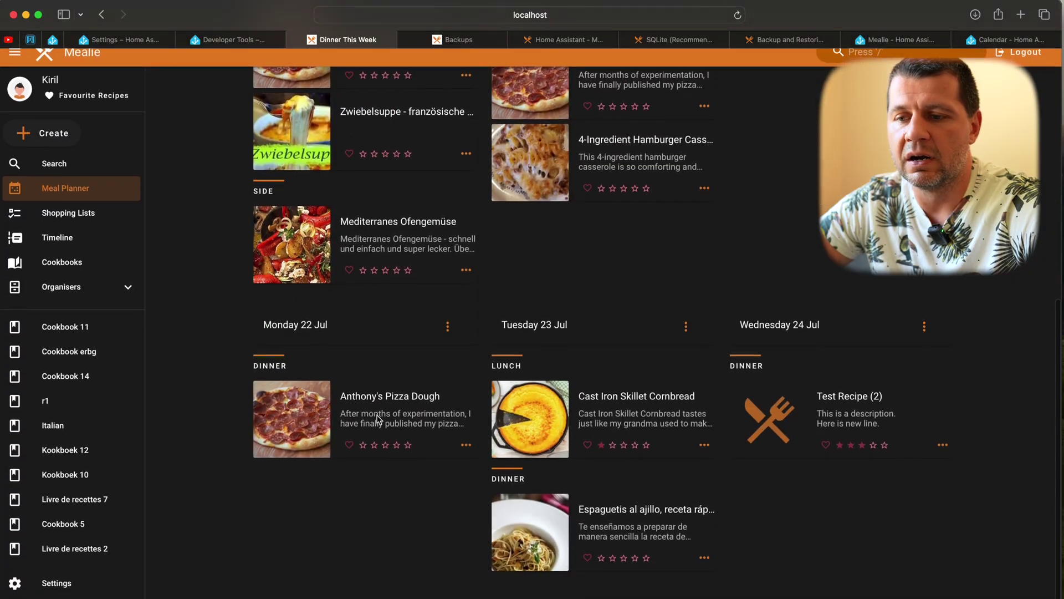
scroll(83, 266, "down", 2)
scroll(72, 194, "up", 3)
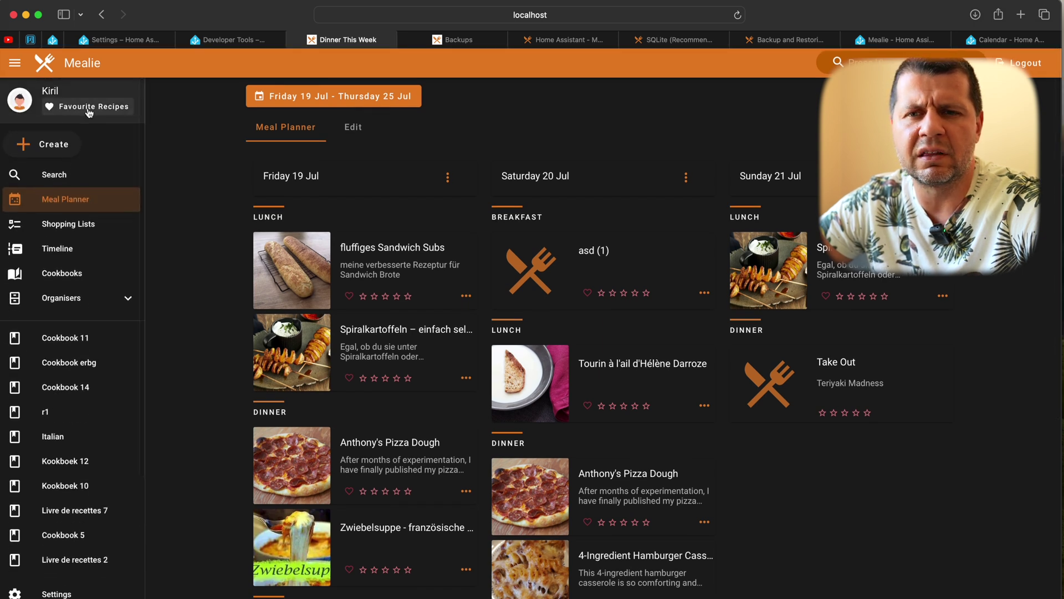
View the user profile and check the Backups page of the demo.mealie.io instance.
left_click(52, 100)
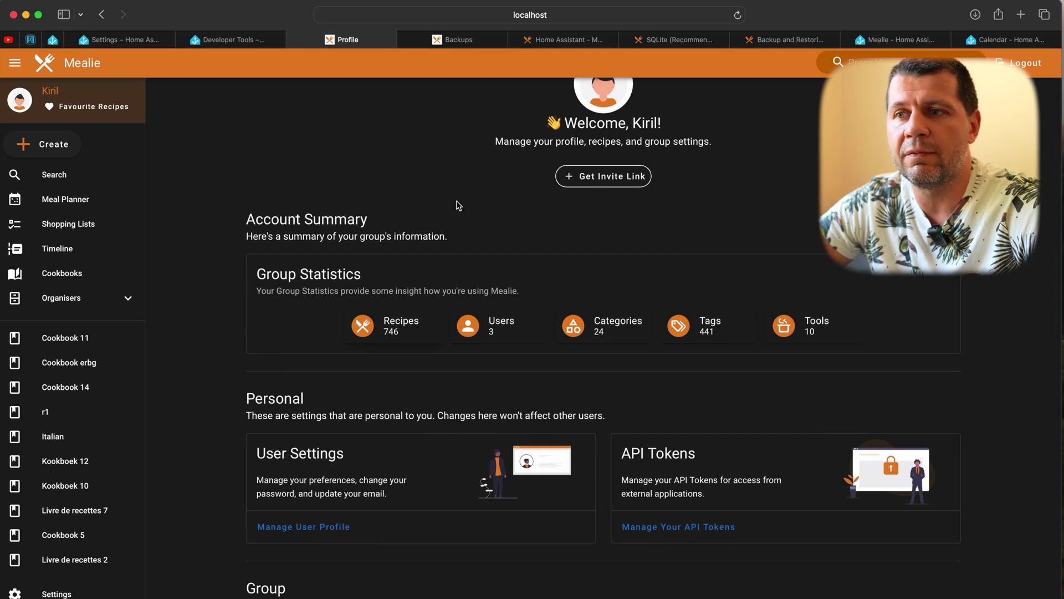
left_click(452, 39)
left_click(586, 16)
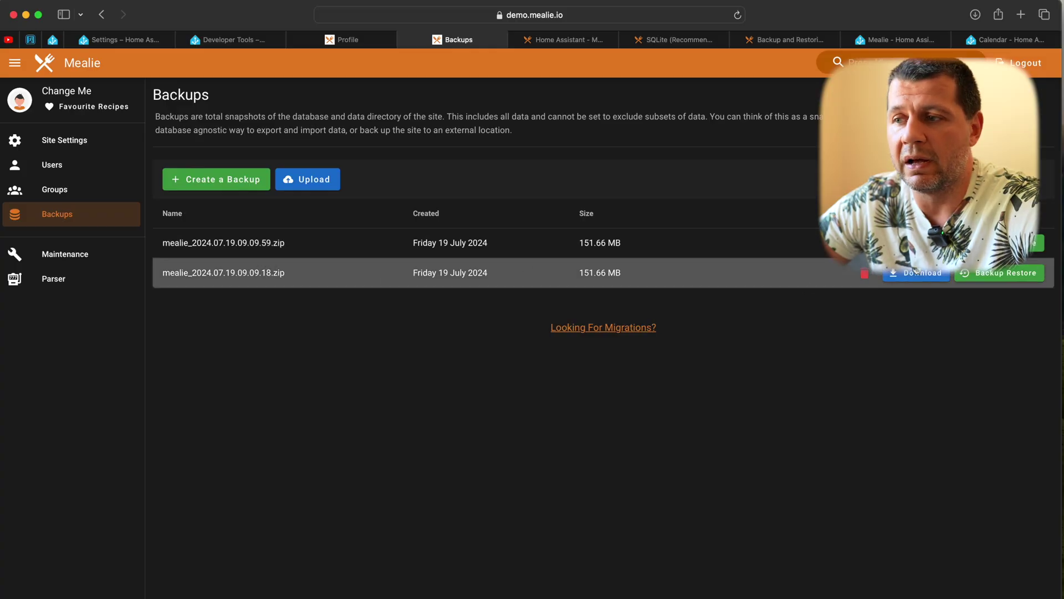
mouse_move(359, 45)
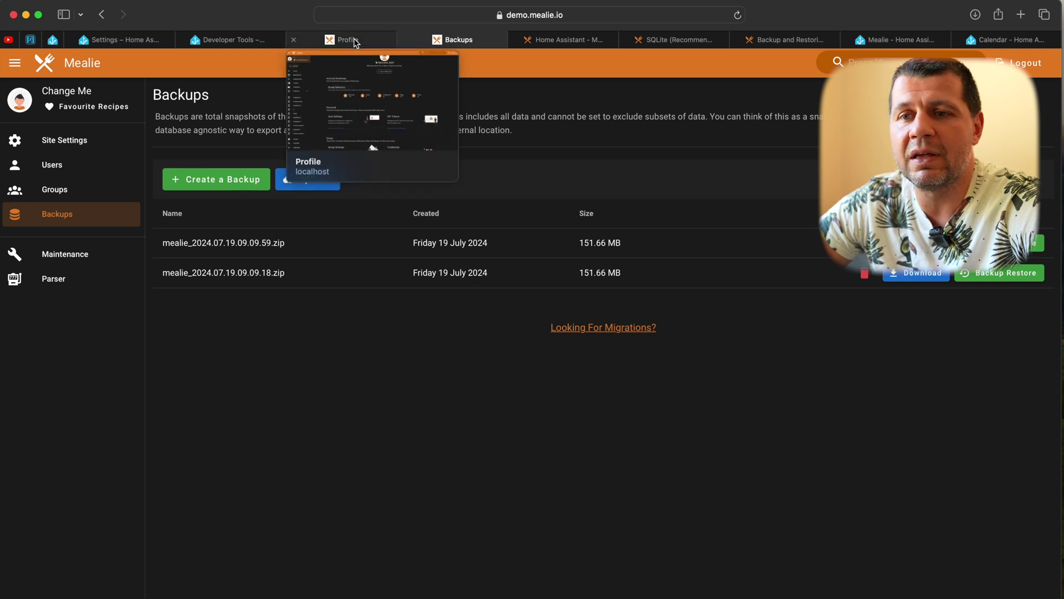
left_click(353, 38)
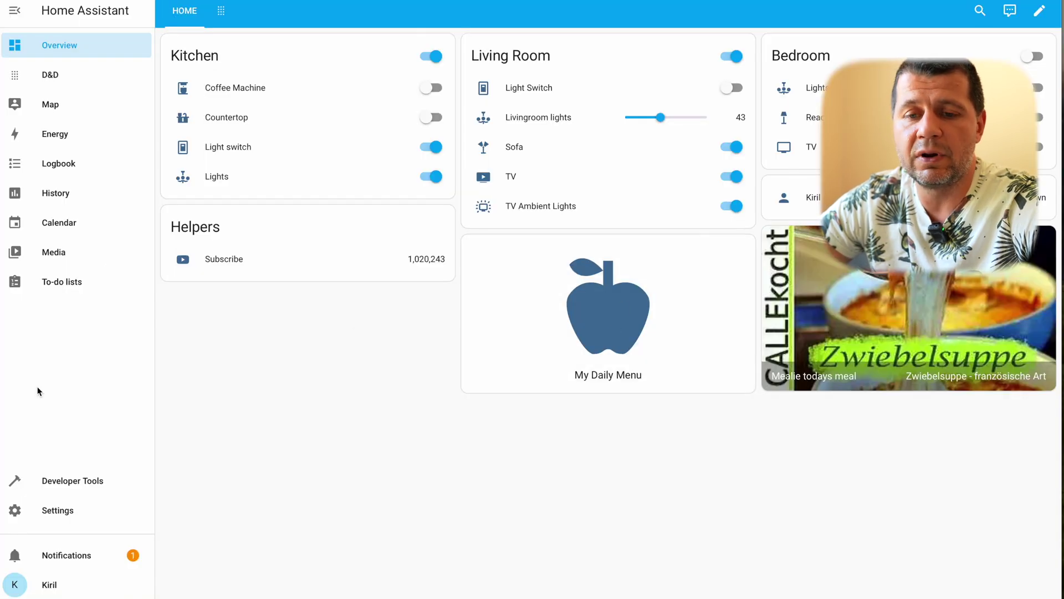
Open the Mealie Calendar script in Home Assistant and inspect the settings of its "Calendar: Get events" action.
left_click(76, 508)
left_click(533, 155)
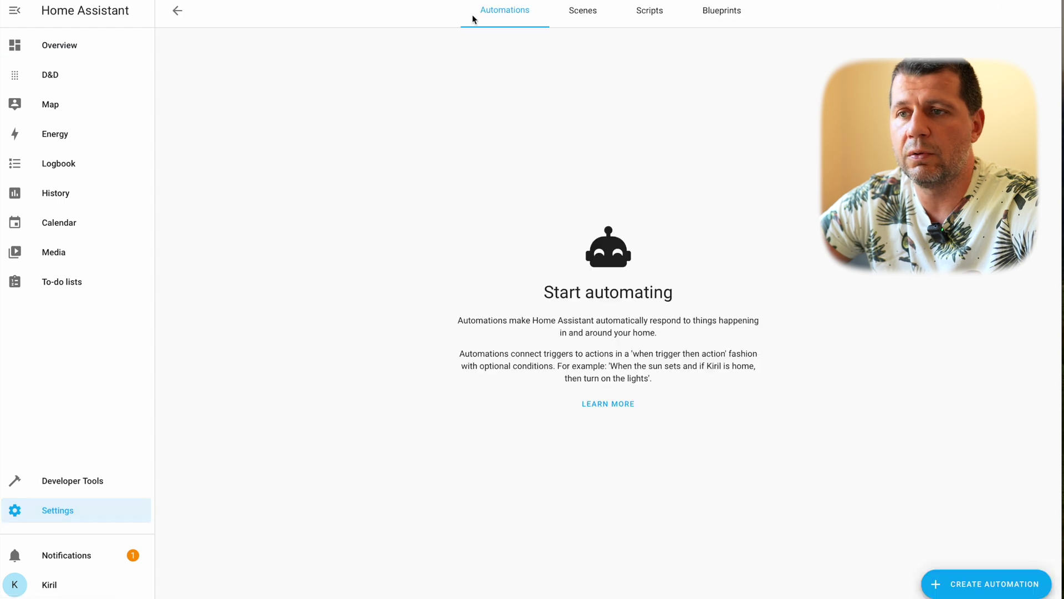
left_click(647, 14)
left_click(247, 154)
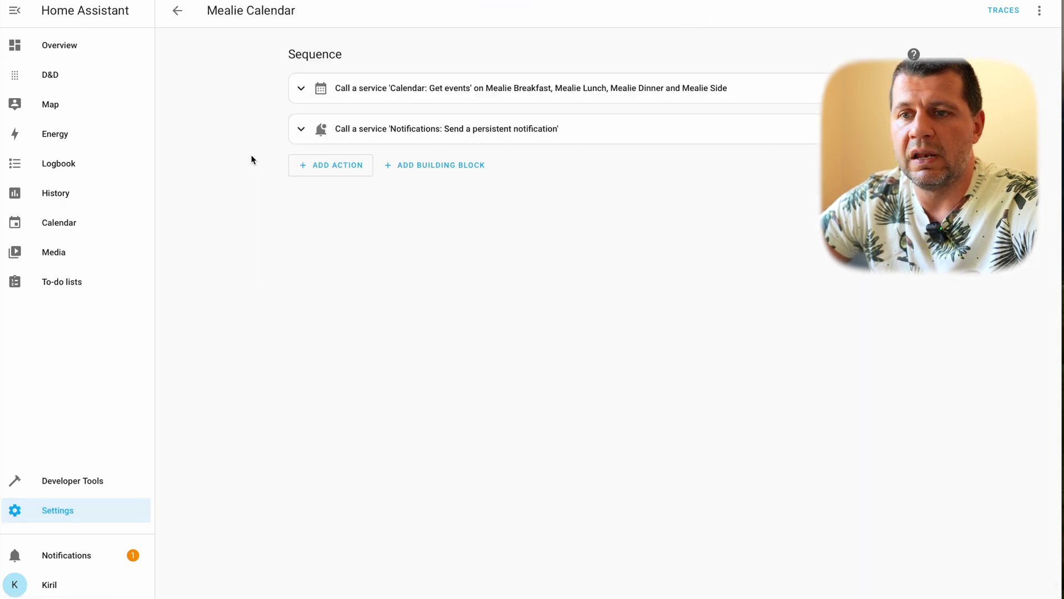
left_click(300, 88)
scroll(289, 530, "down", 1)
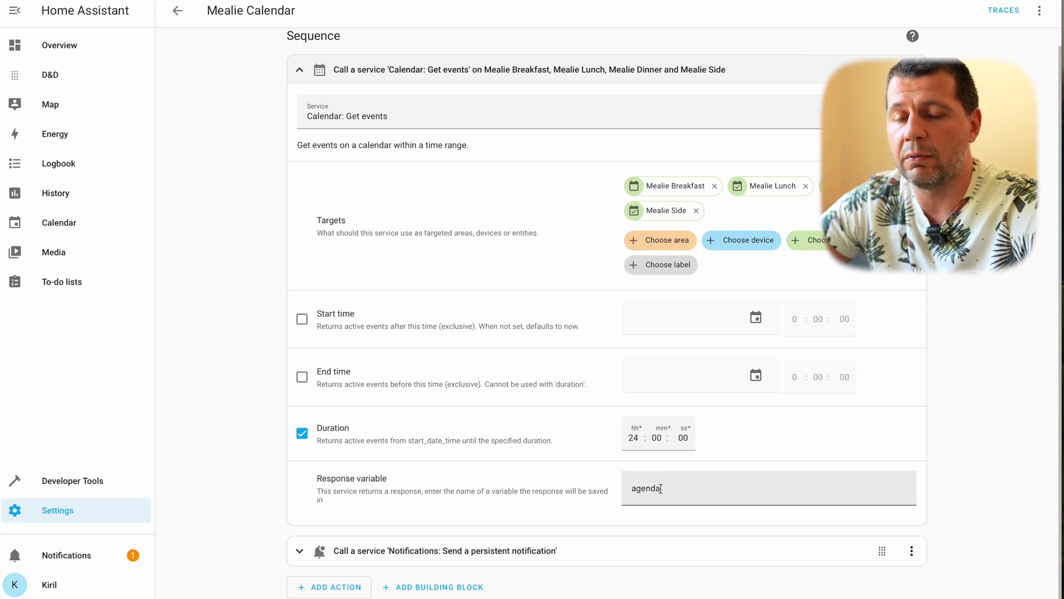
Expand the "Notifications: Send a persistent notification" action and reformat its YAML message into separate lines for each meal calendar's loop.
left_click(300, 551)
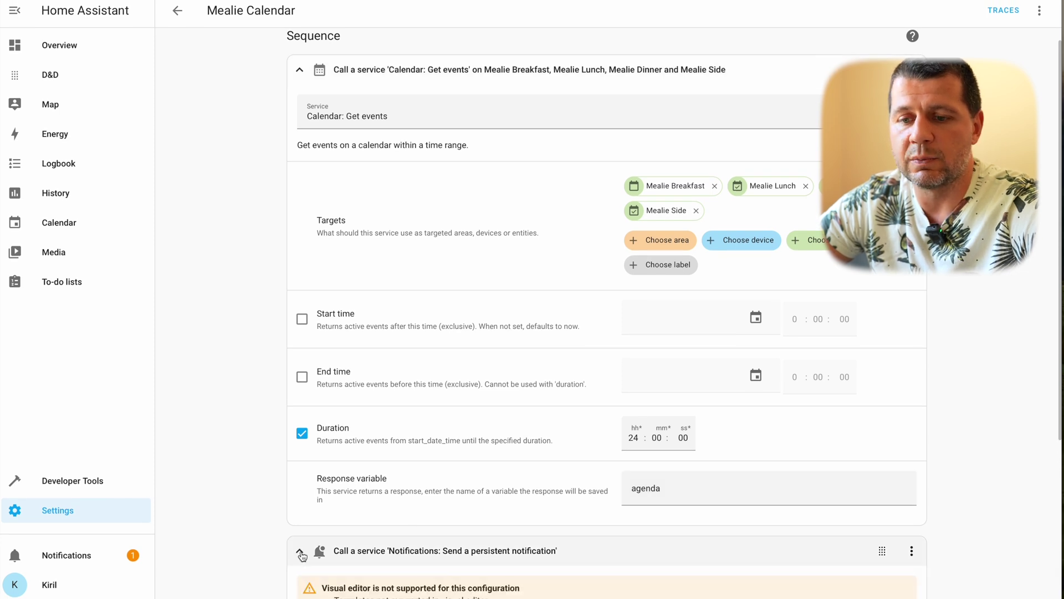
scroll(301, 554, "down", 5)
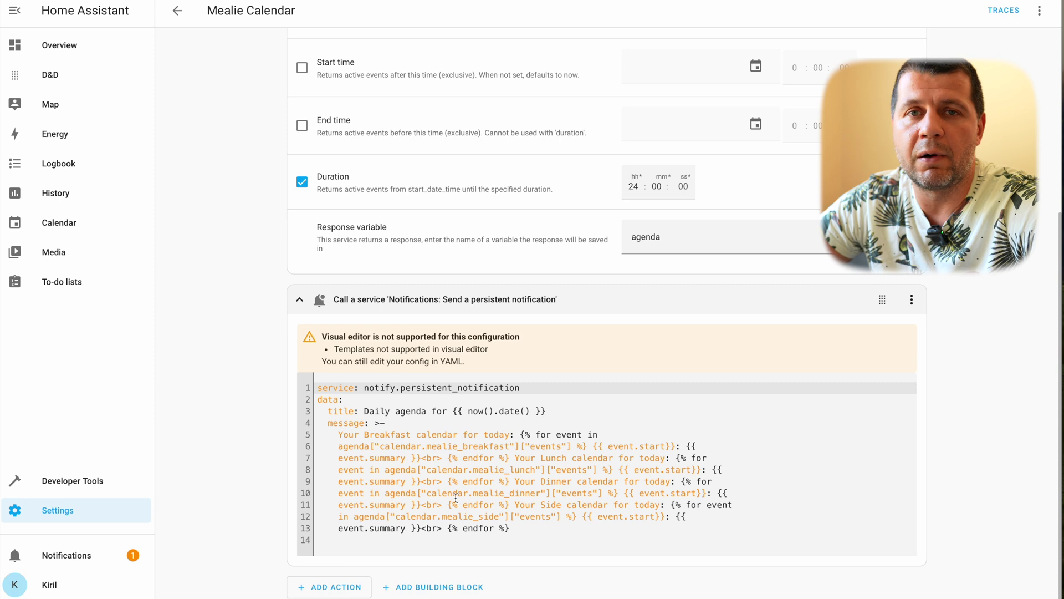
left_click(510, 436)
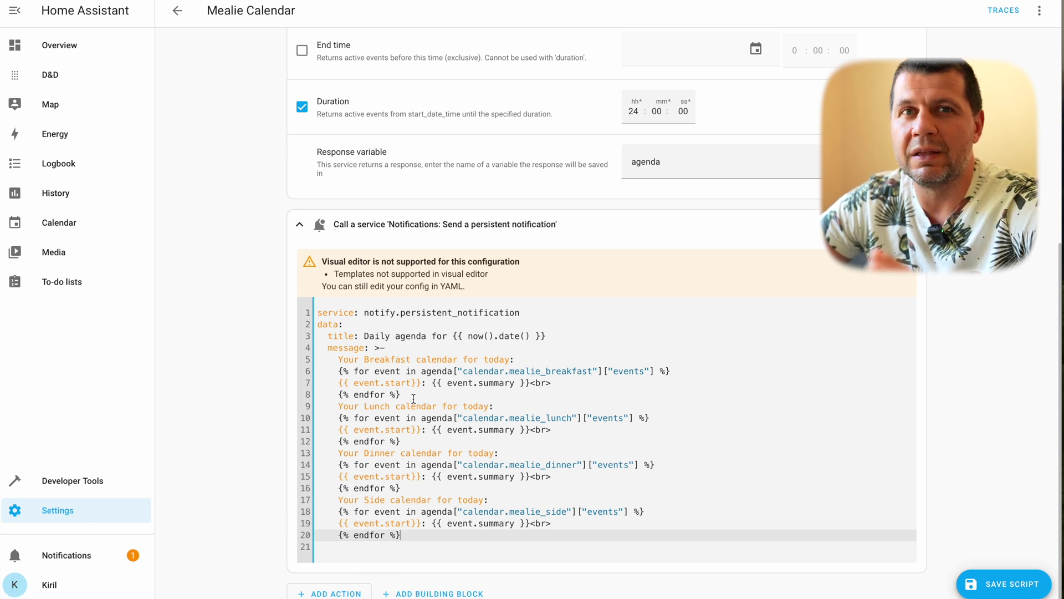
Compare the notification message template with the calendar targets and response variable of the "Calendar: Get events" action.
scroll(410, 343, "down", 1)
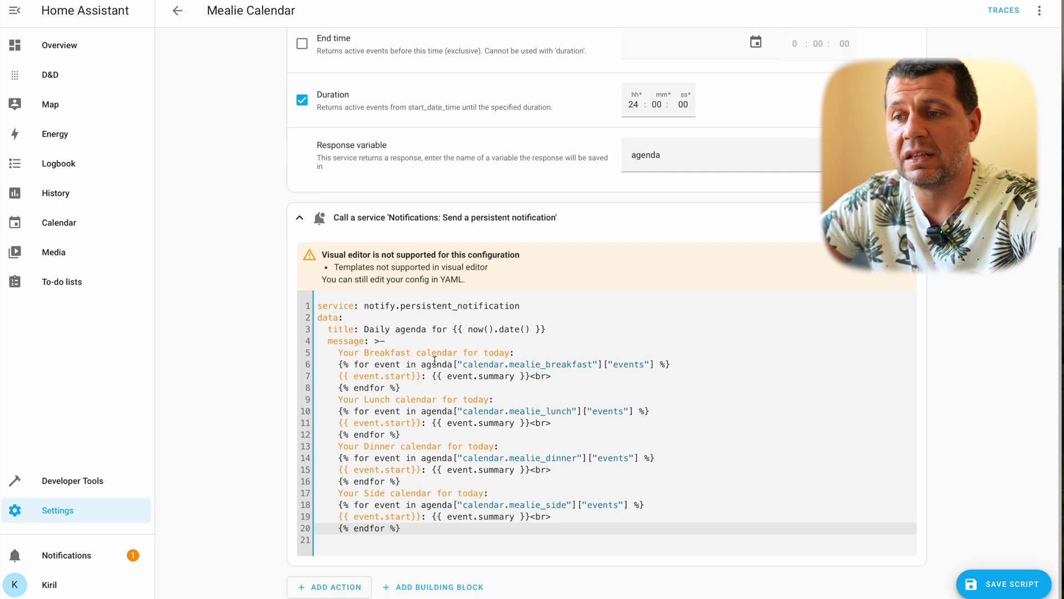
scroll(435, 361, "up", 1)
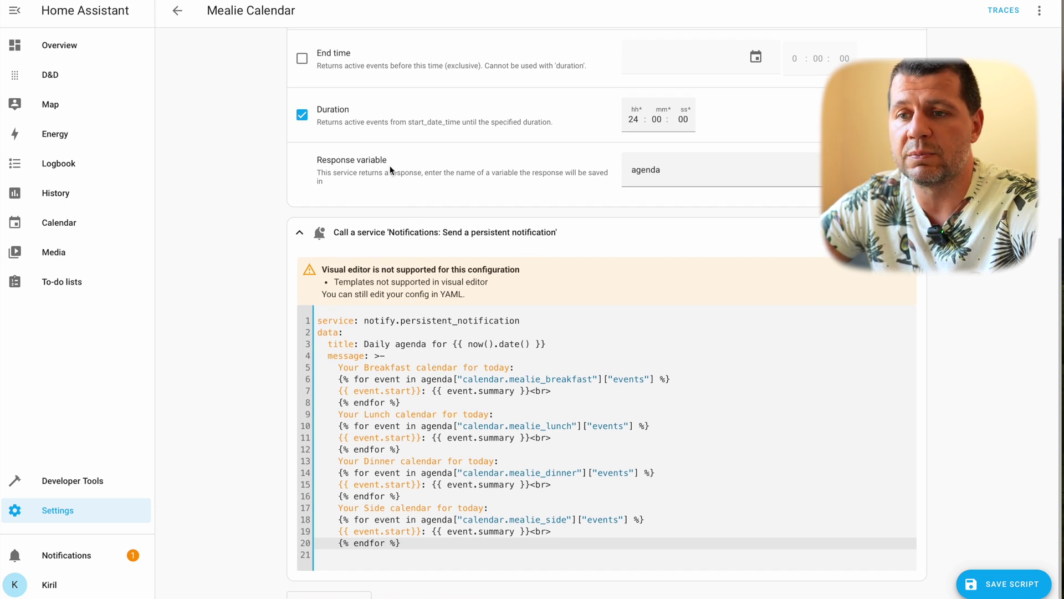
scroll(690, 191, "up", 5)
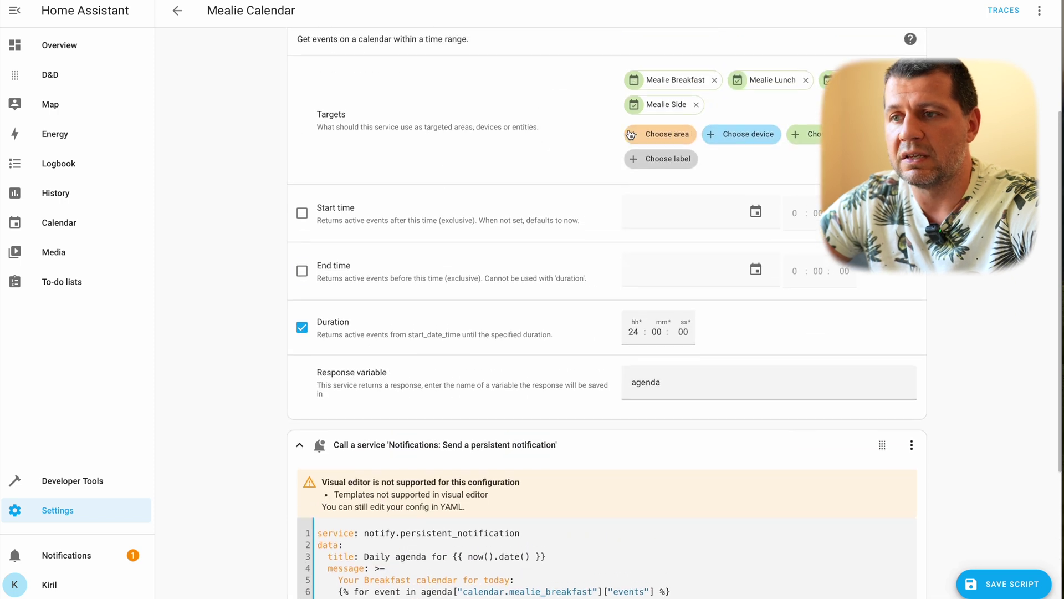
scroll(451, 162, "down", 5)
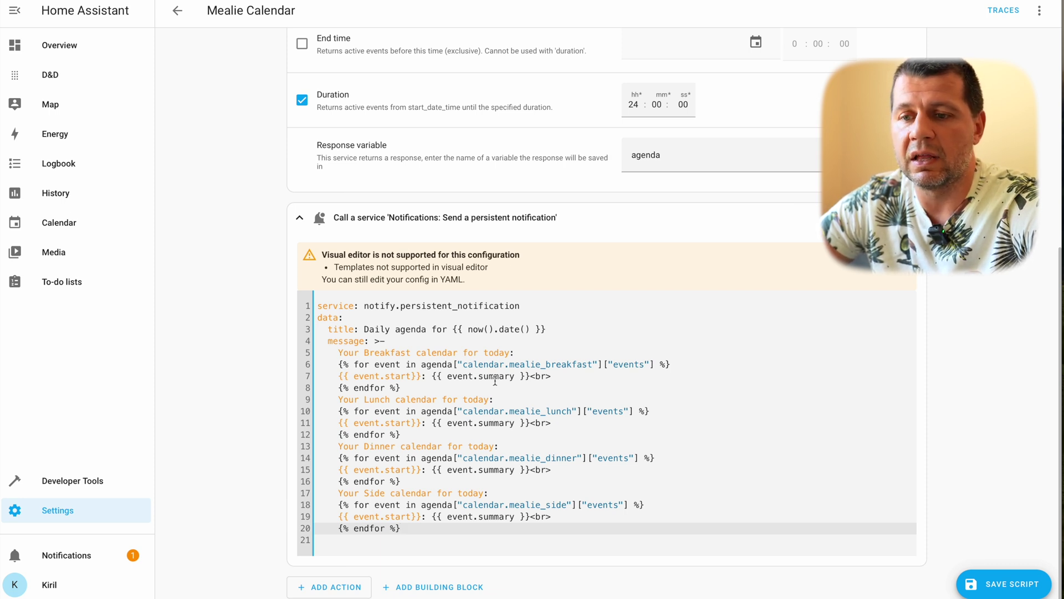
scroll(495, 381, "up", 3)
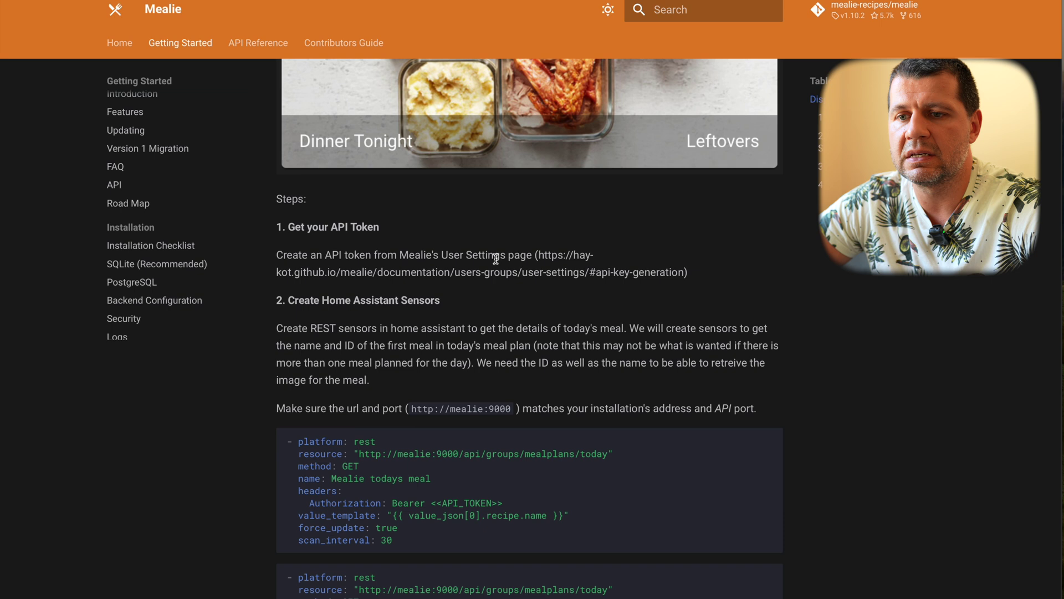
Switch to the Mealie documentation's Home Assistant guide and read the steps for the API token, REST sensors and Lovelace card.
scroll(495, 258, "down", 2)
scroll(407, 255, "down", 8)
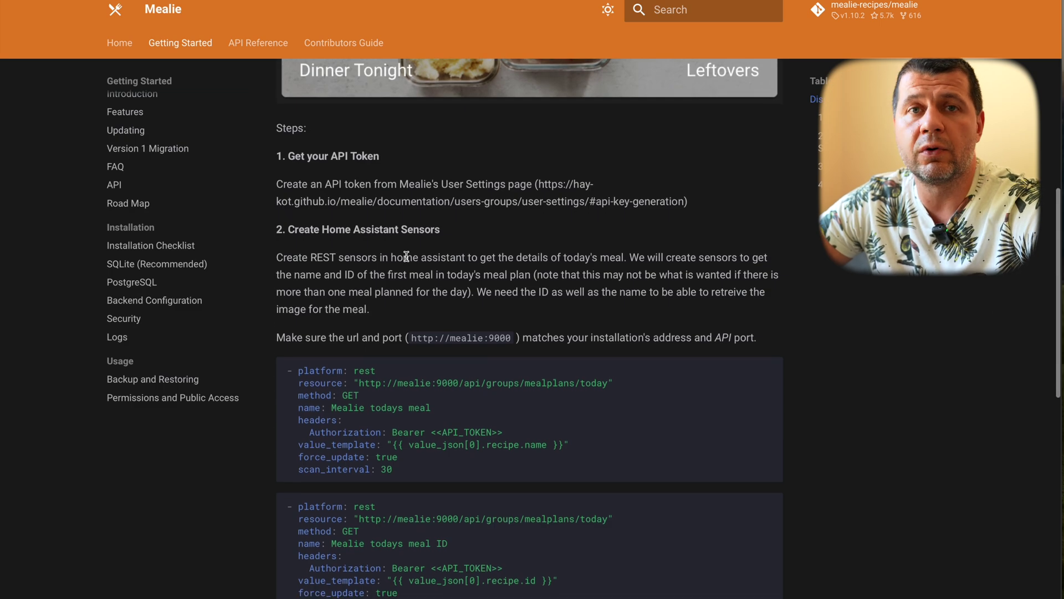
scroll(400, 321, "down", 8)
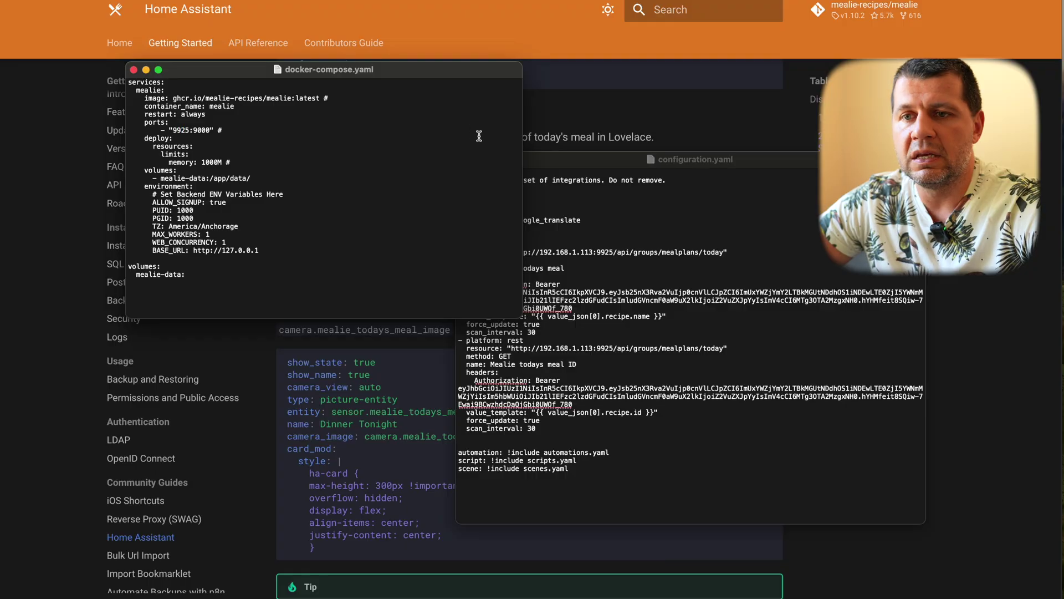
Examine the two REST sensors in configuration.yaml, highlighting the sensor block, the server address, the port and the API token.
left_click(477, 256)
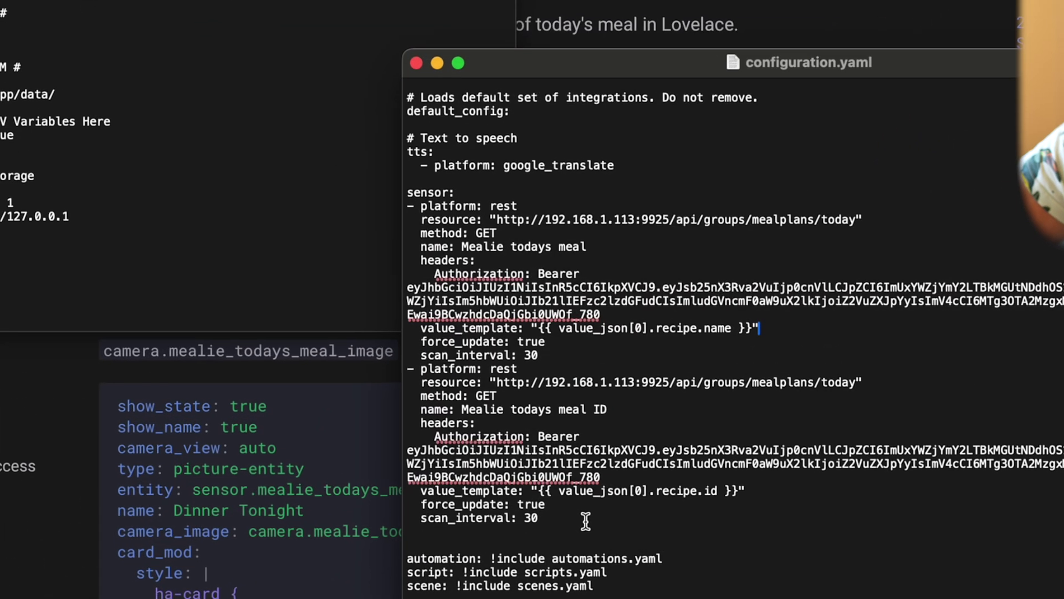
left_click_drag(586, 521, 404, 193)
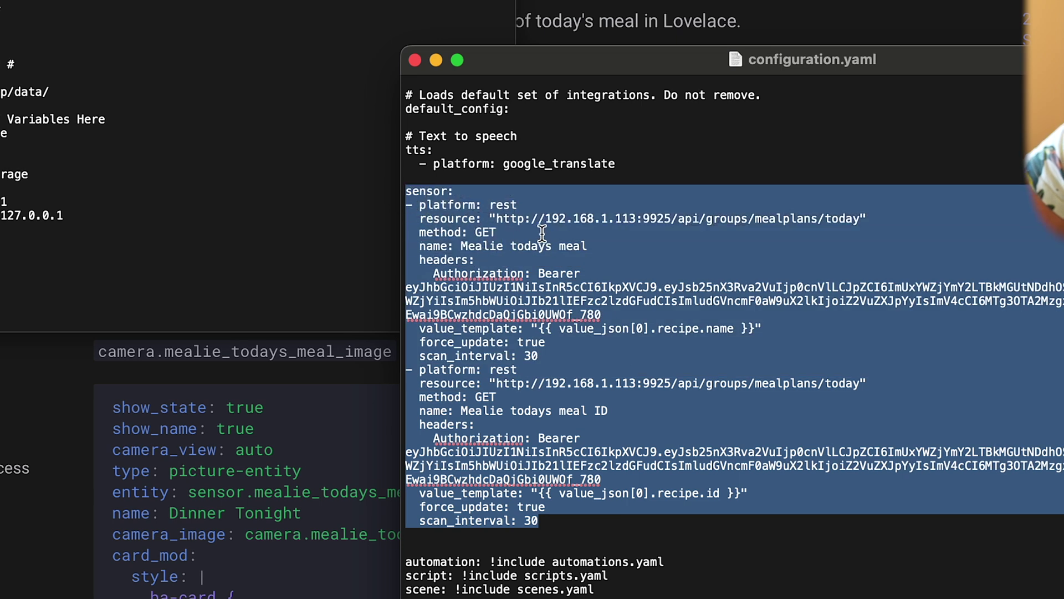
left_click(510, 220)
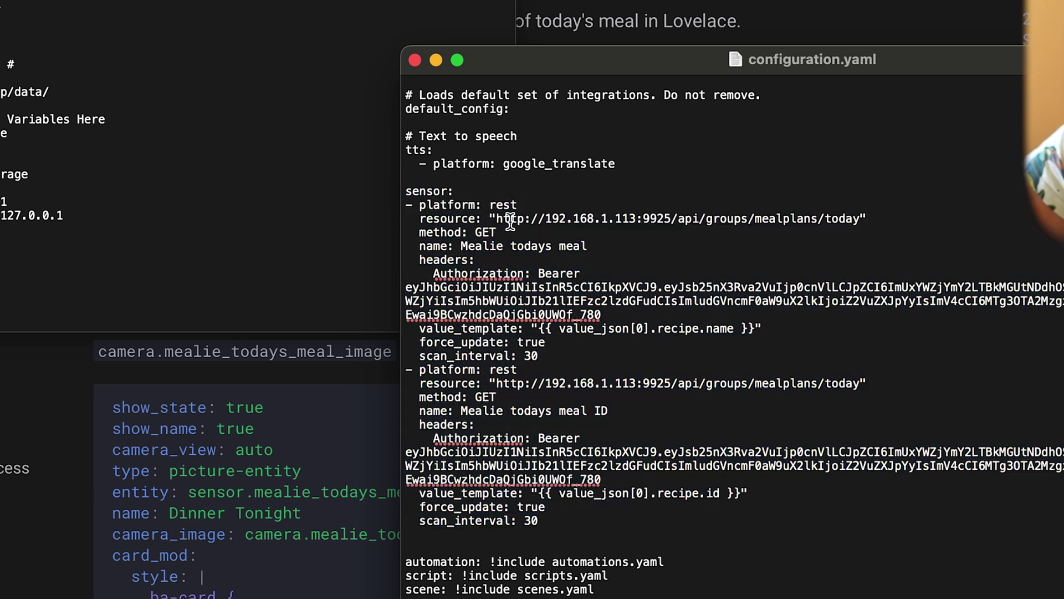
left_click_drag(636, 218, 540, 218)
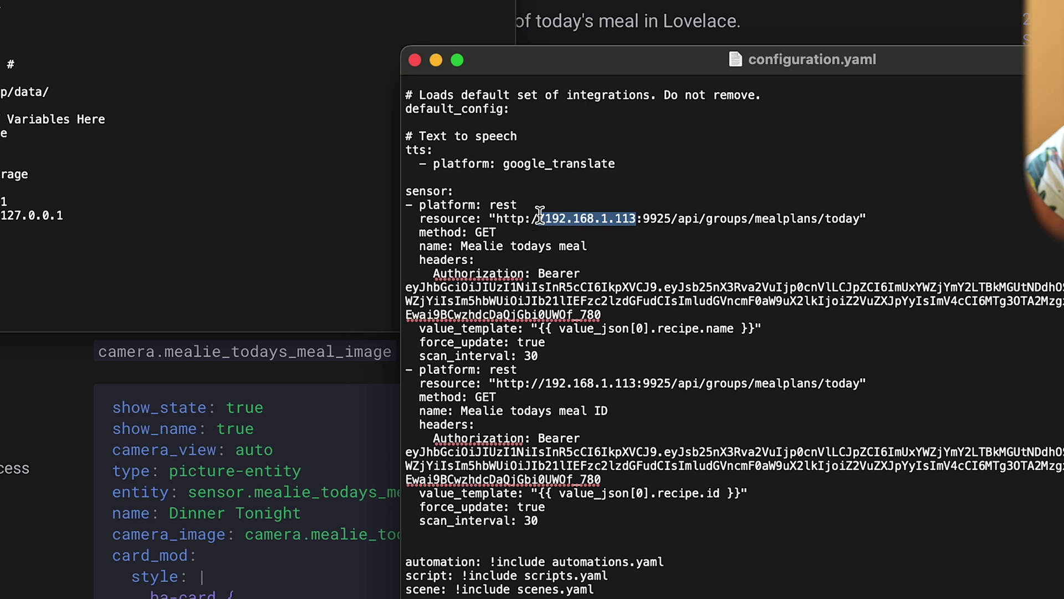
left_click(658, 218)
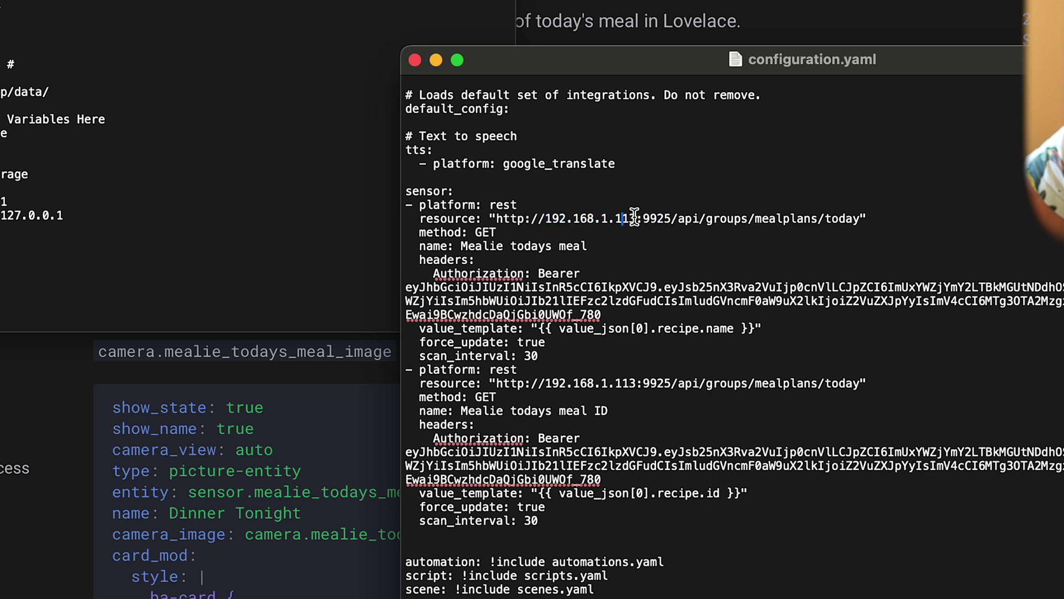
double_click(657, 218)
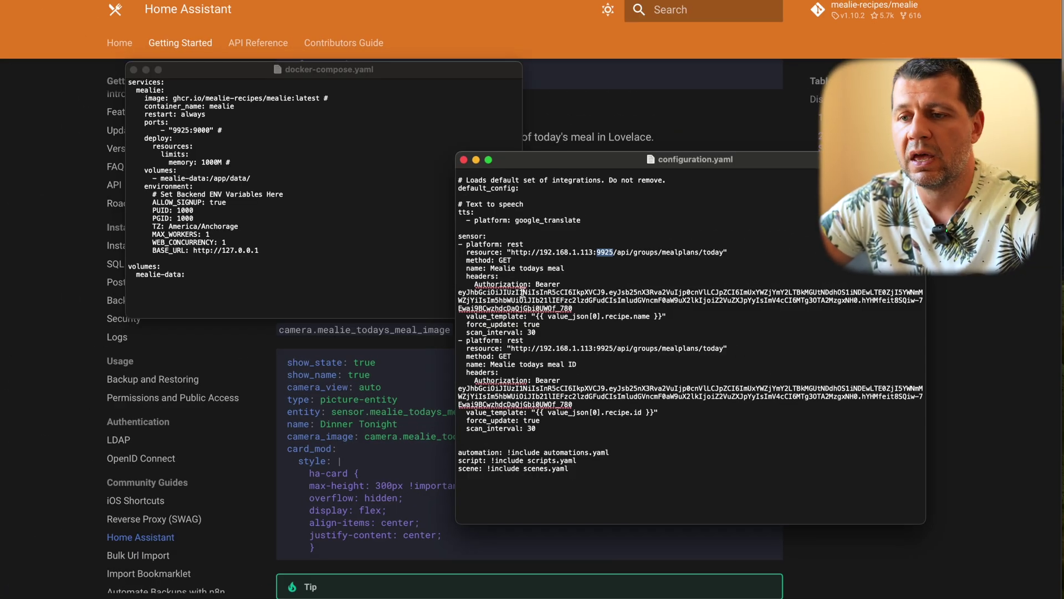
left_click_drag(578, 309, 448, 289)
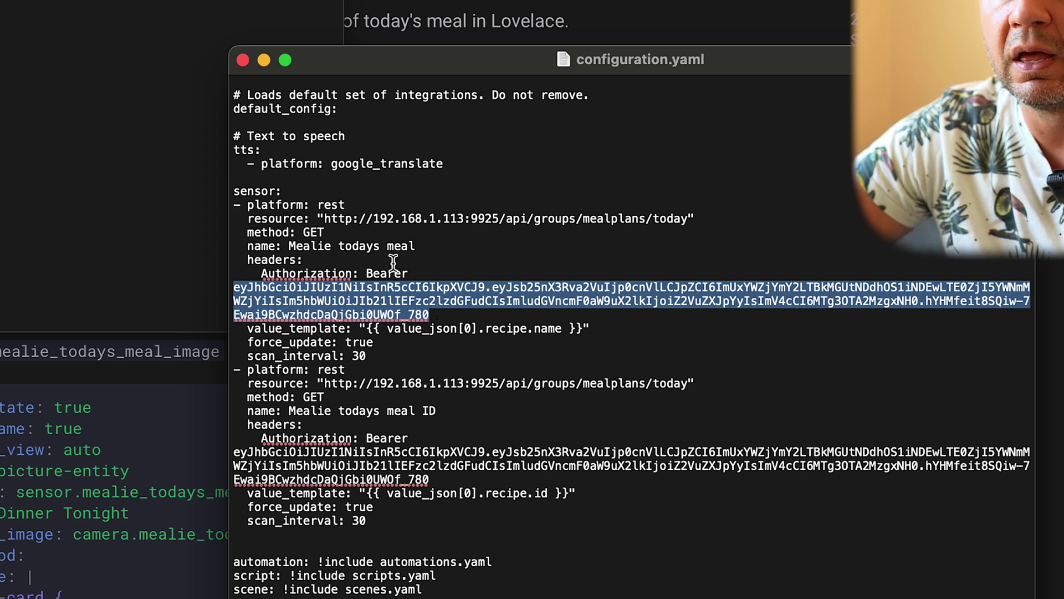
left_click(321, 233)
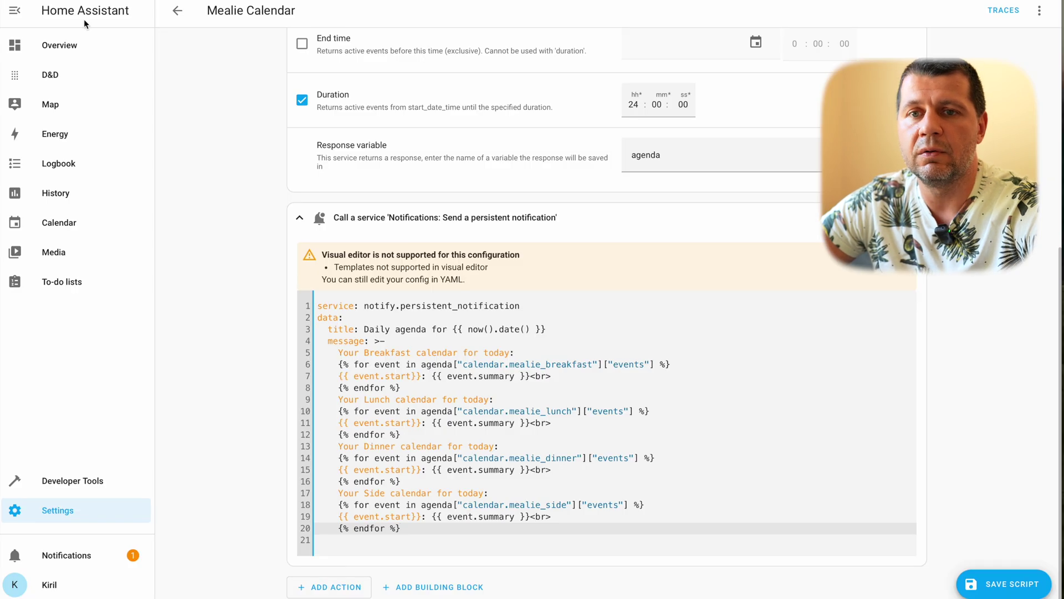
Switch to Home Assistant's Overview dashboard, start editing it and open the configuration of the "Mealie todays meal" card.
left_click(78, 44)
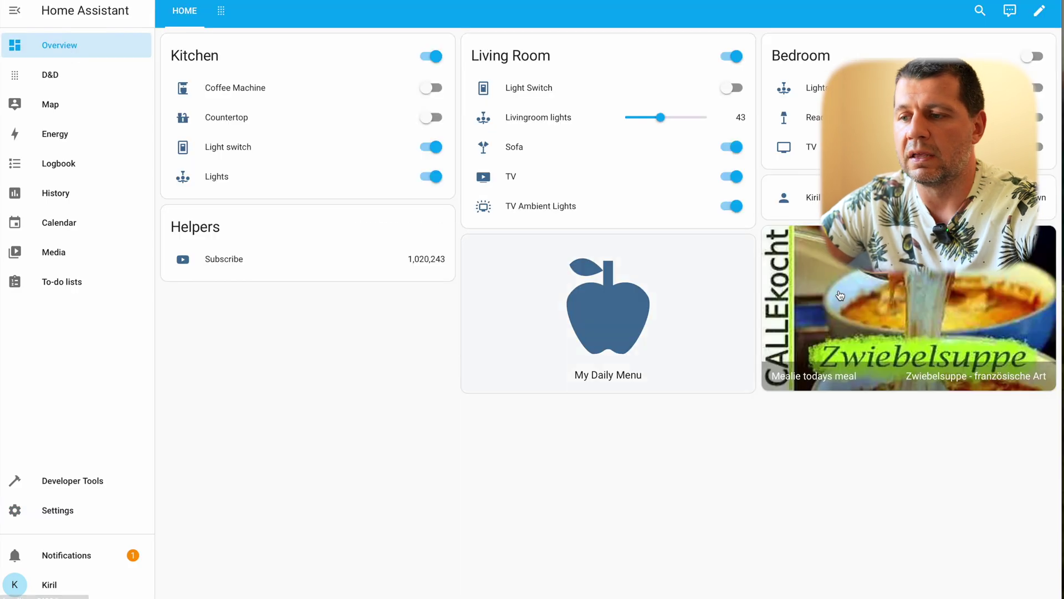
left_click(1039, 10)
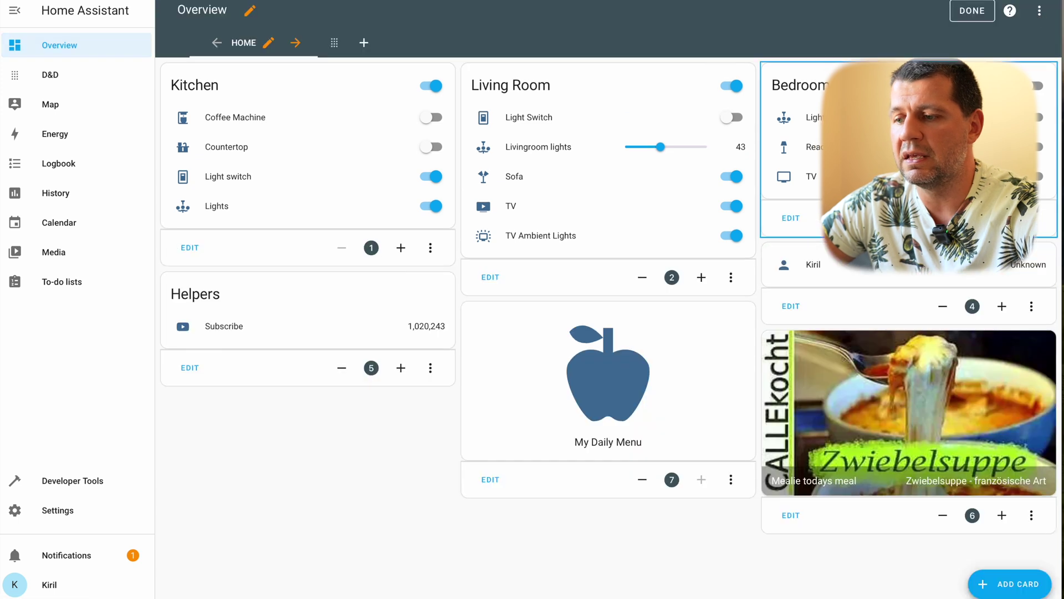
left_click(789, 517)
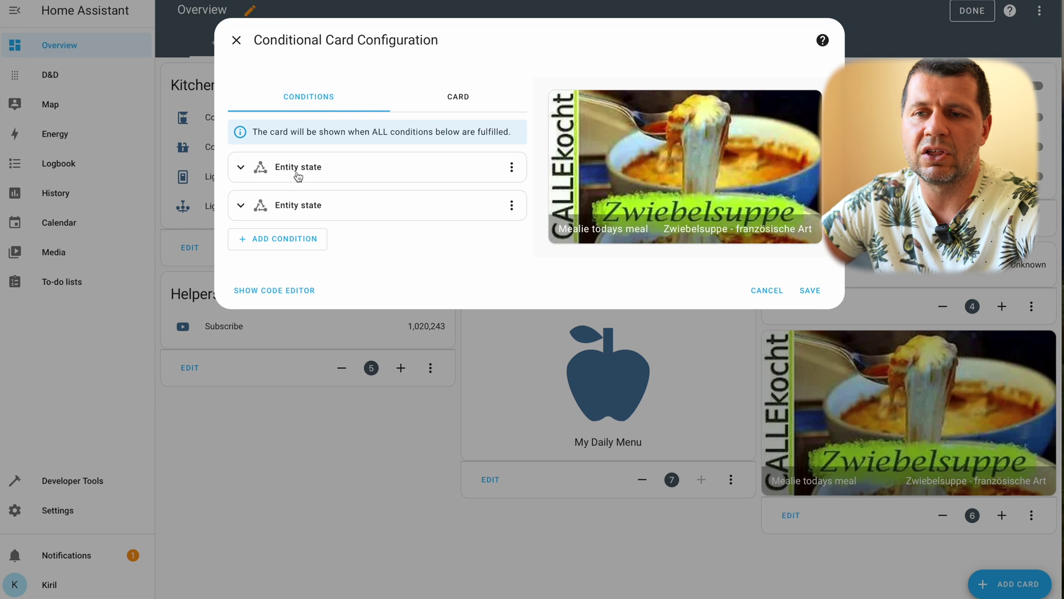
Expand both entity state conditions of the conditional card and inspect their entity, comparison and state settings.
left_click(242, 169)
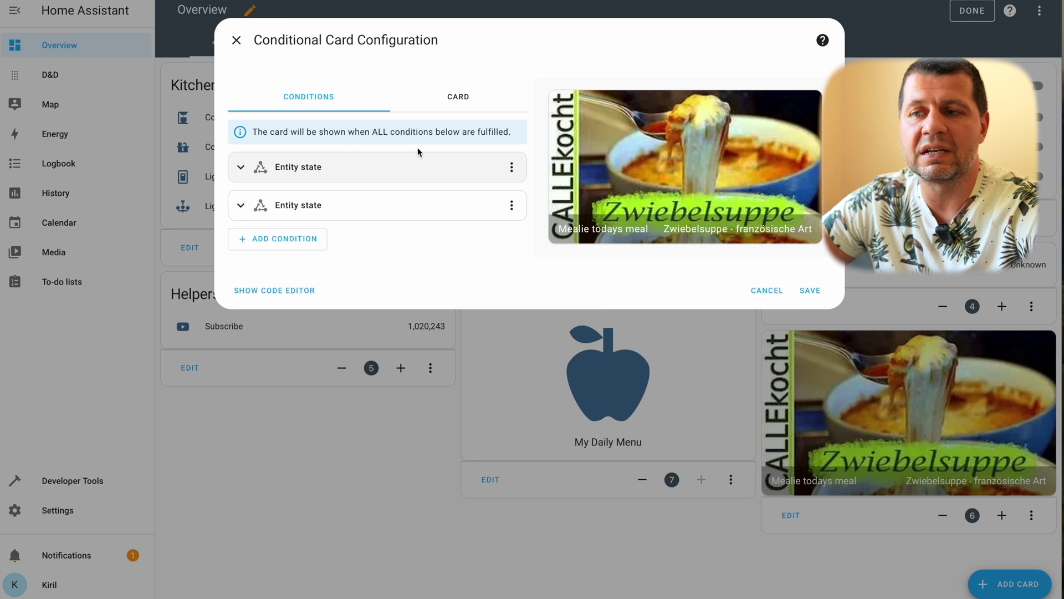
left_click(239, 171)
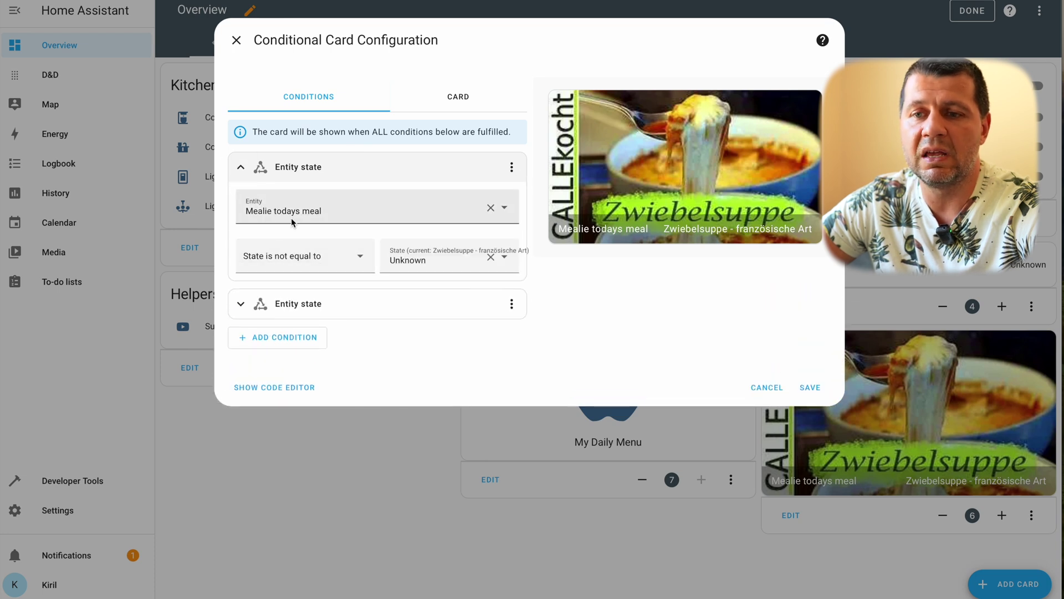
left_click(508, 210)
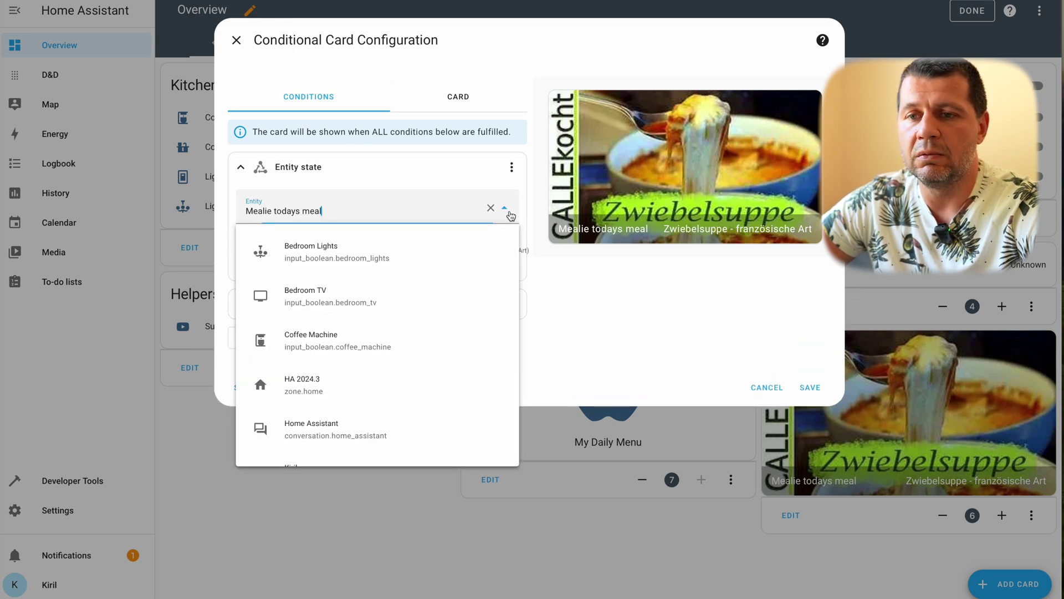
scroll(392, 340, "down", 2)
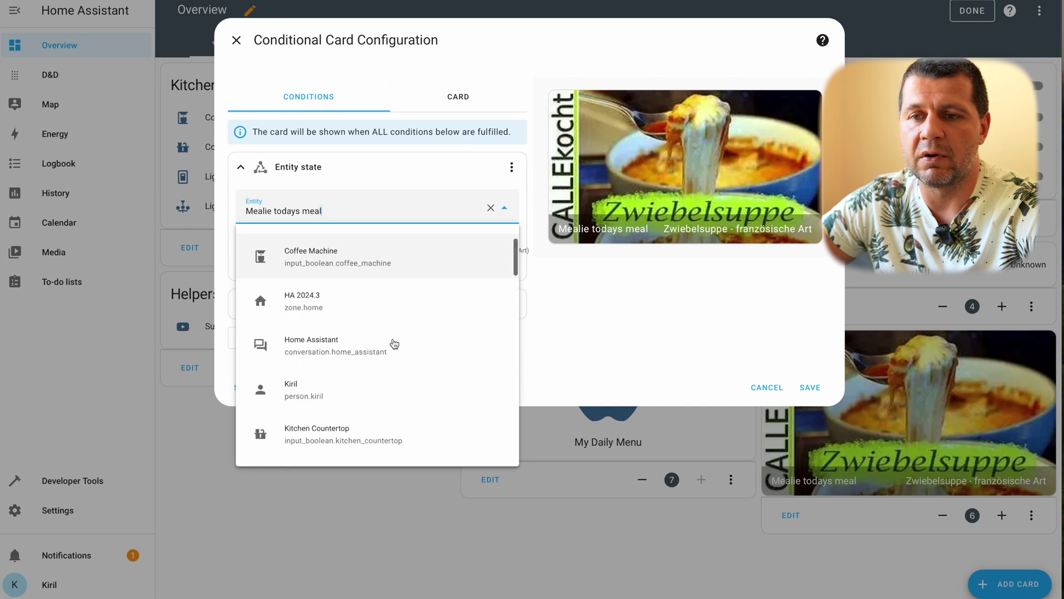
scroll(382, 239, "down", 5)
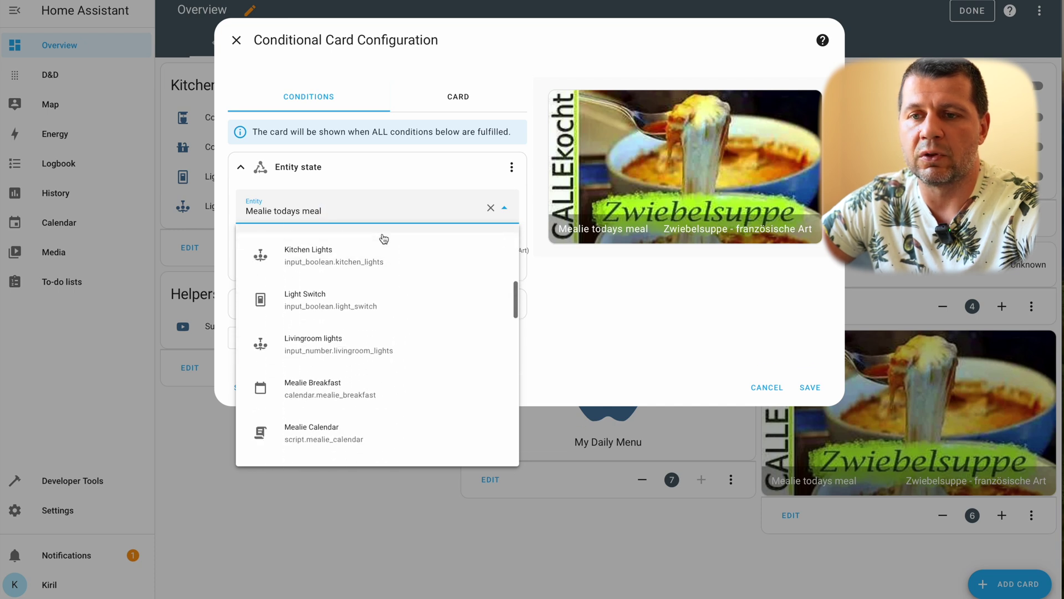
left_click(324, 201)
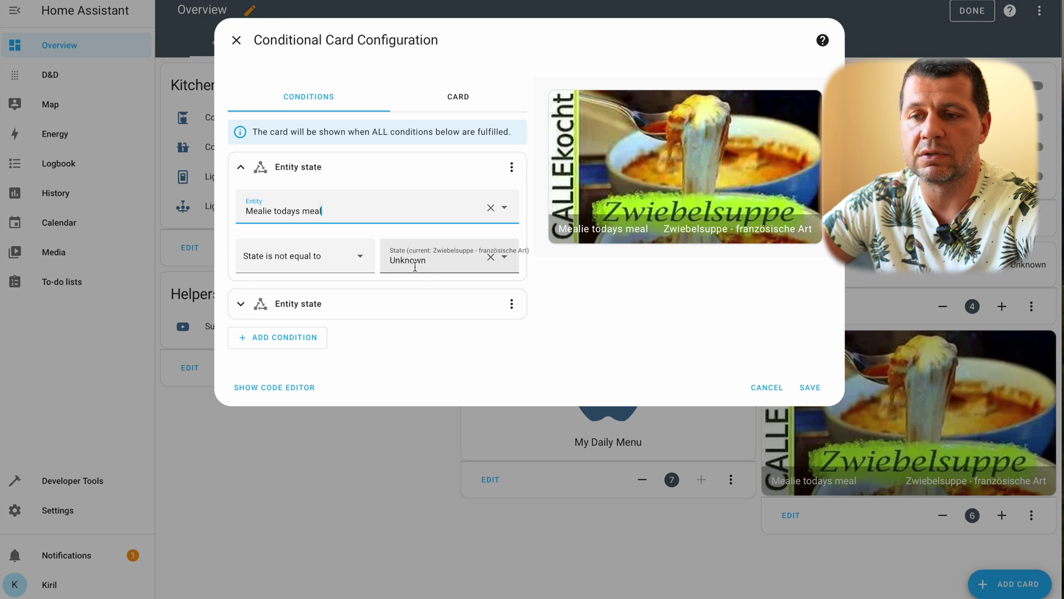
left_click(240, 304)
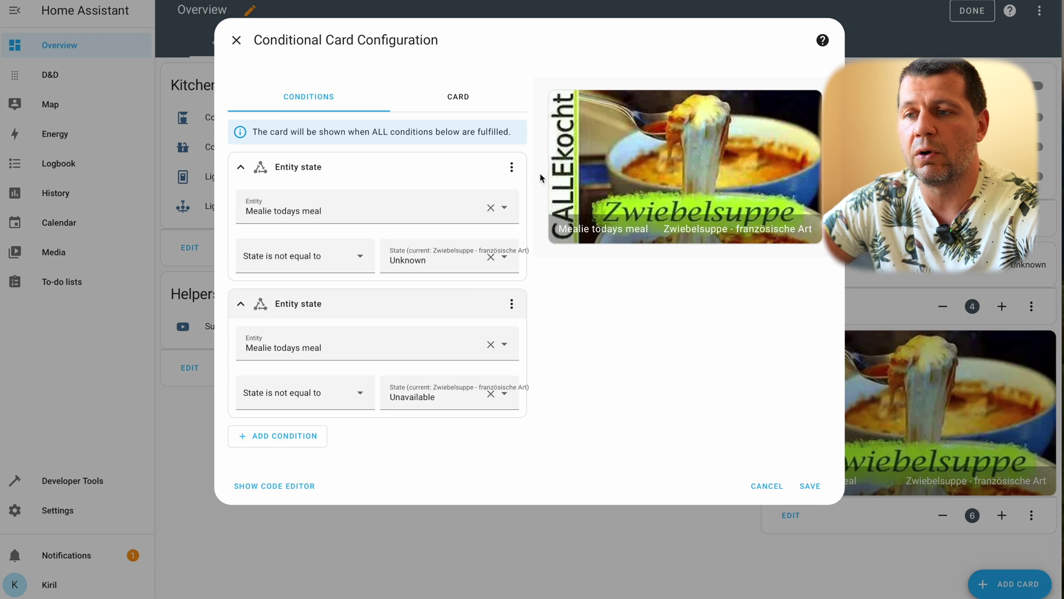
Review the inner card's entity, image path and camera entity settings, then return to the conditions.
left_click(467, 105)
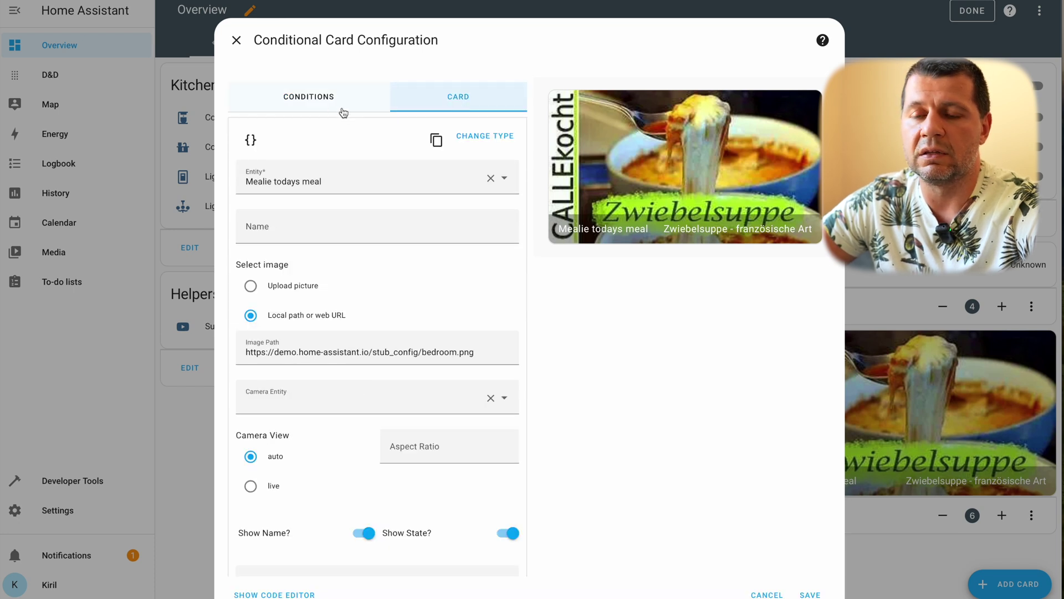
scroll(307, 254, "down", 1)
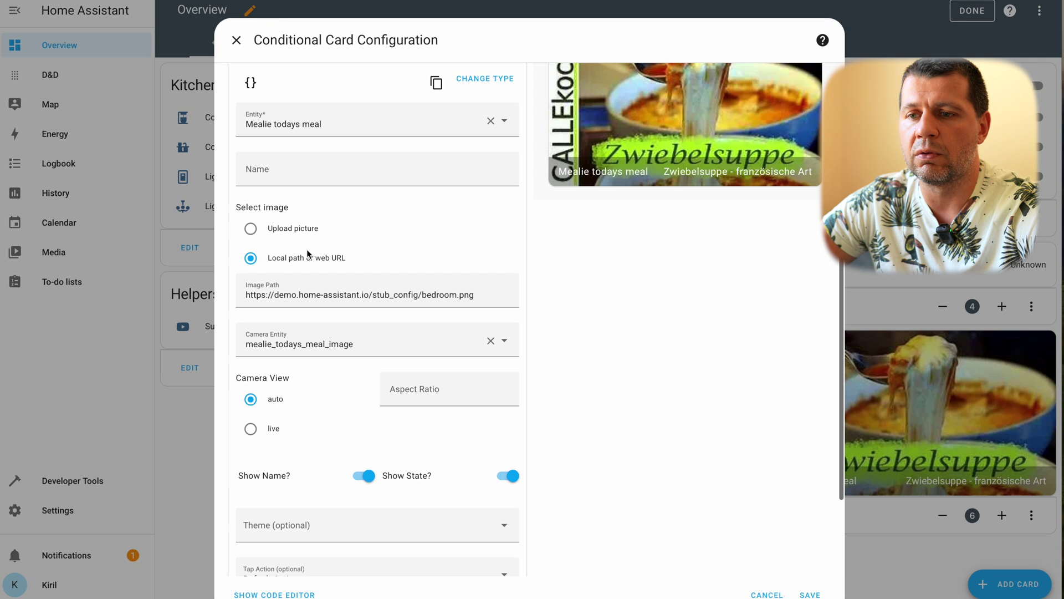
scroll(308, 249, "up", 1)
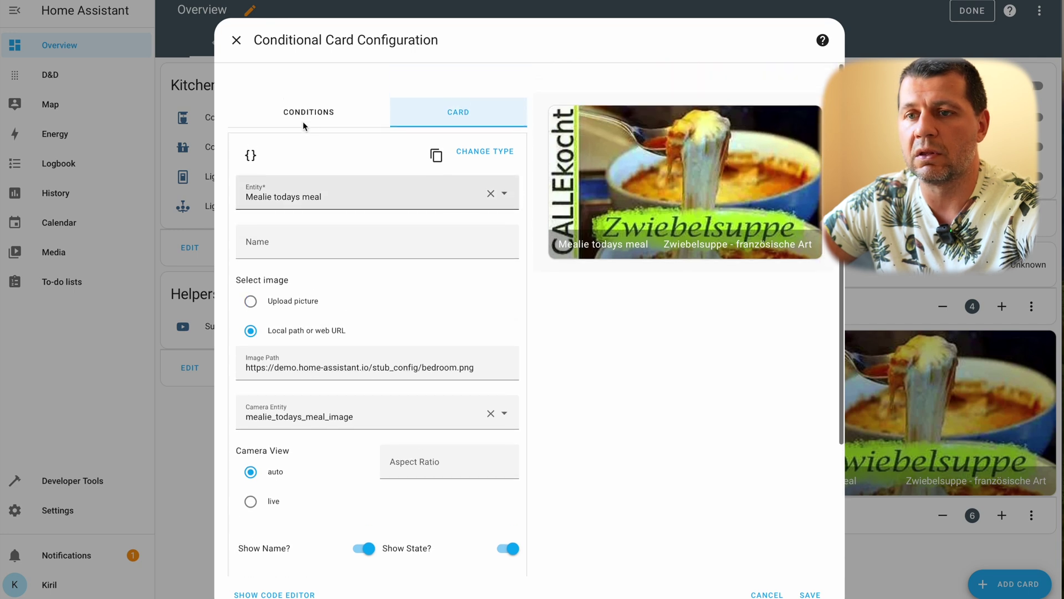
left_click(305, 108)
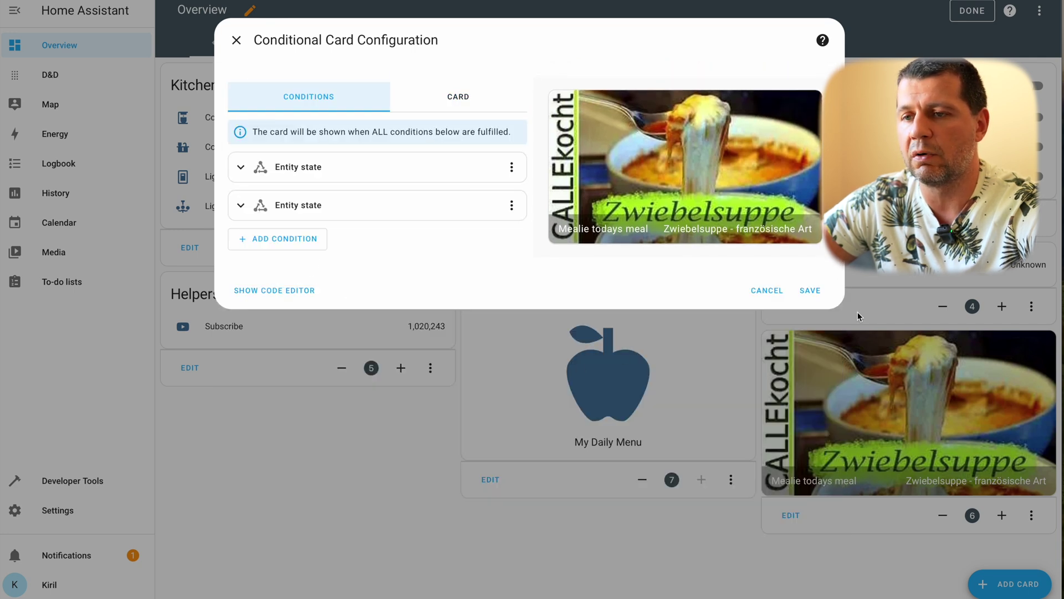
Search the inner card's entities for "melie to" and set its entity to Mealie todays meal.
left_click(466, 90)
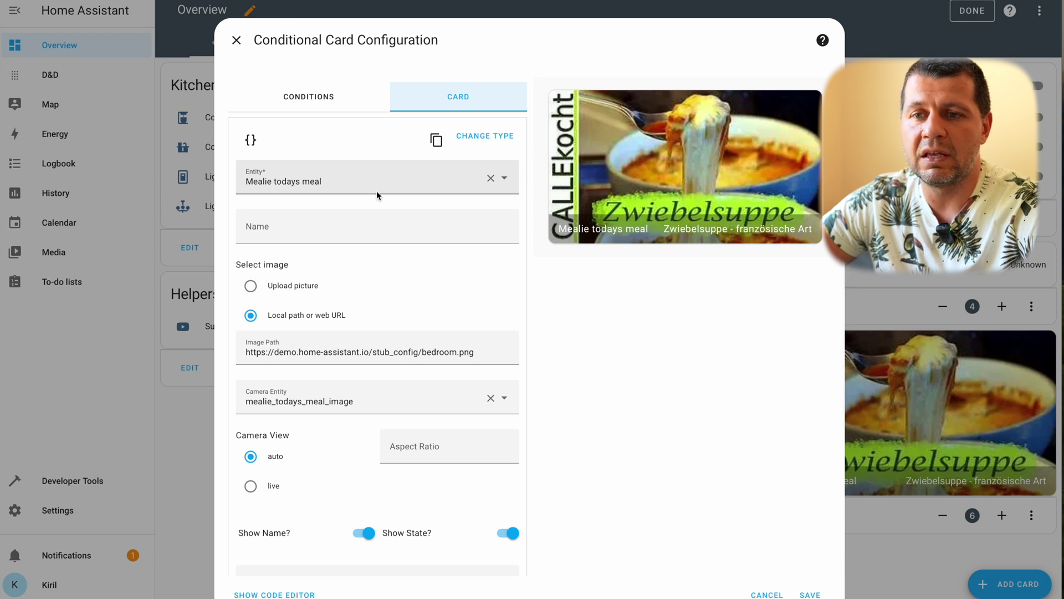
left_click(508, 179)
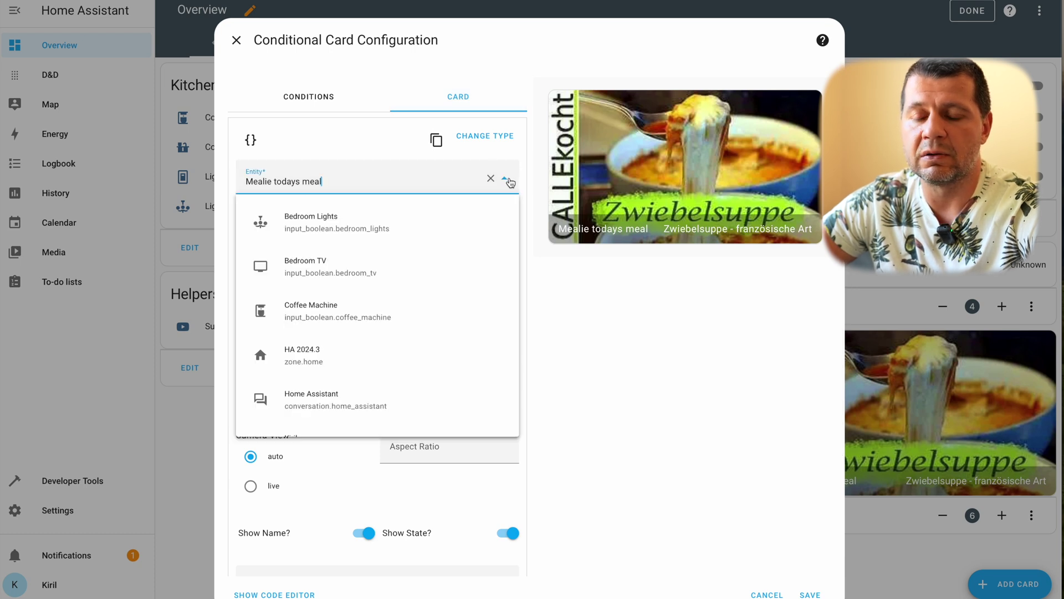
triple_click(336, 180)
type("mel")
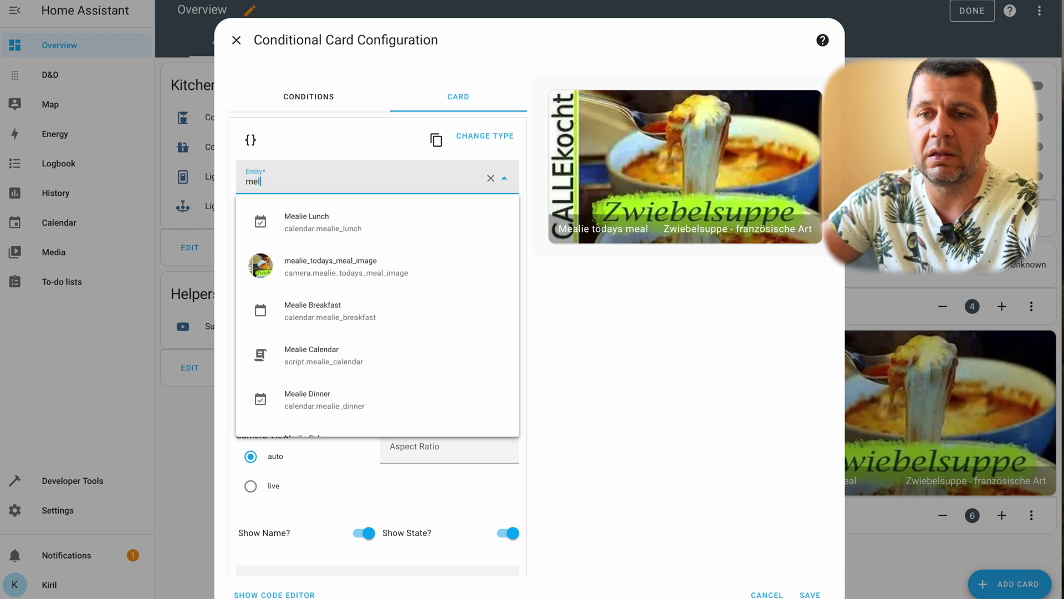
type("ie")
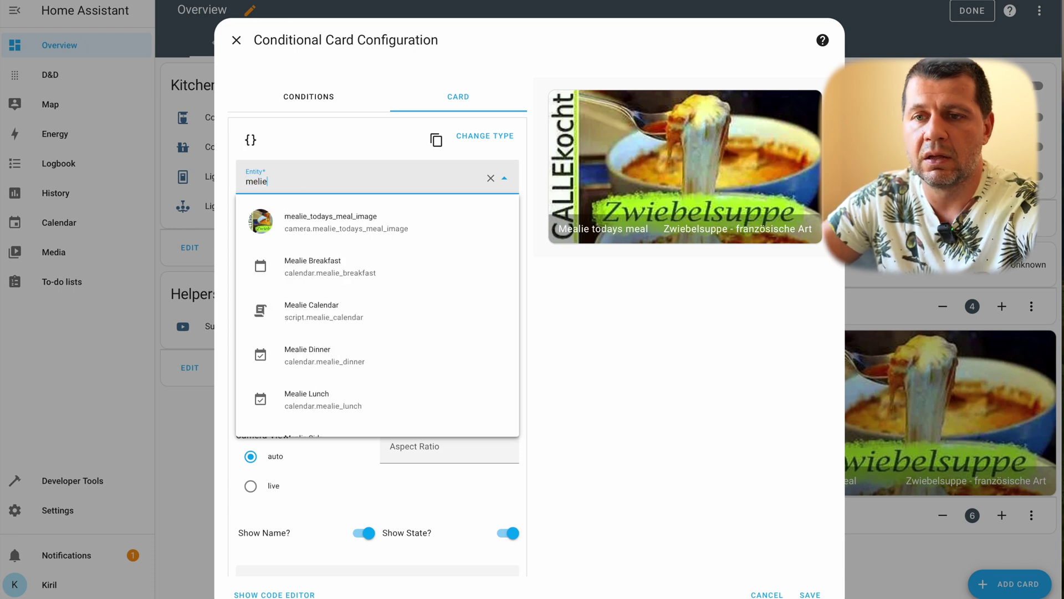
type(" to")
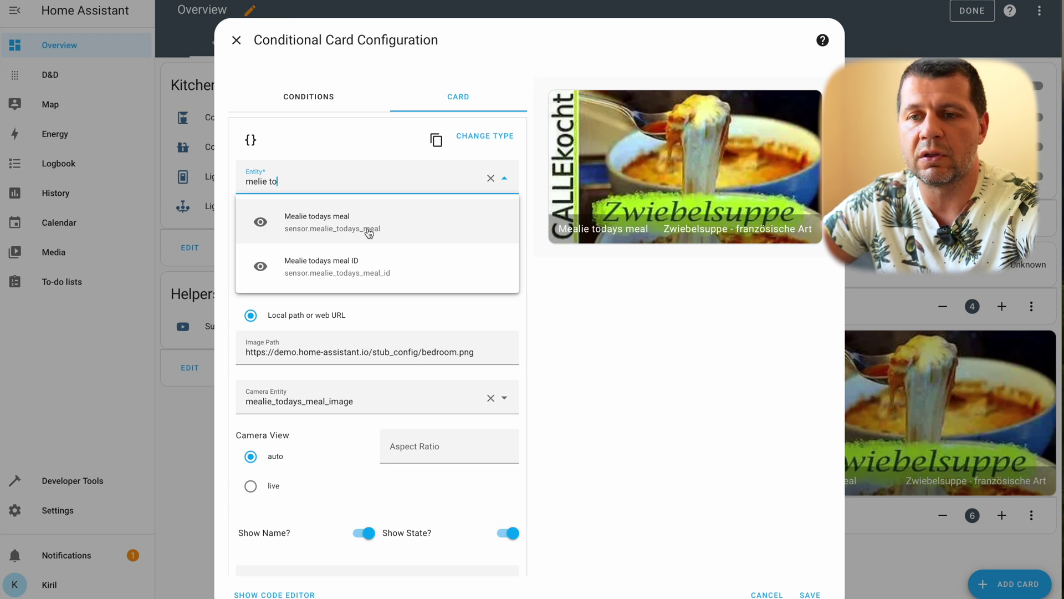
left_click(369, 233)
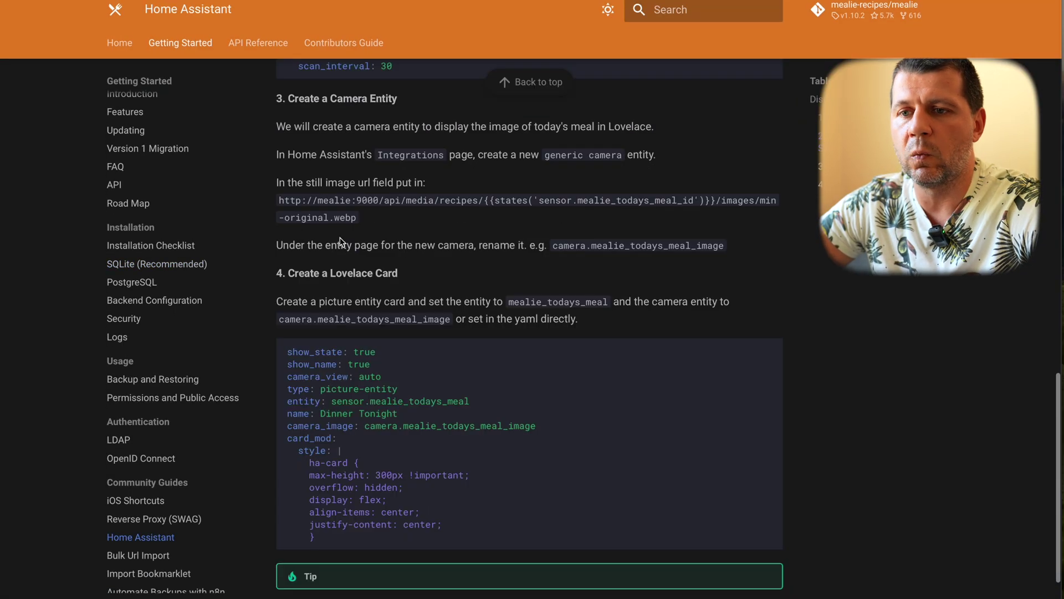
Highlight the still image URL in the Mealie guide's camera section, and open the Generic Camera integration in Home Assistant's settings.
scroll(340, 241, "up", 1)
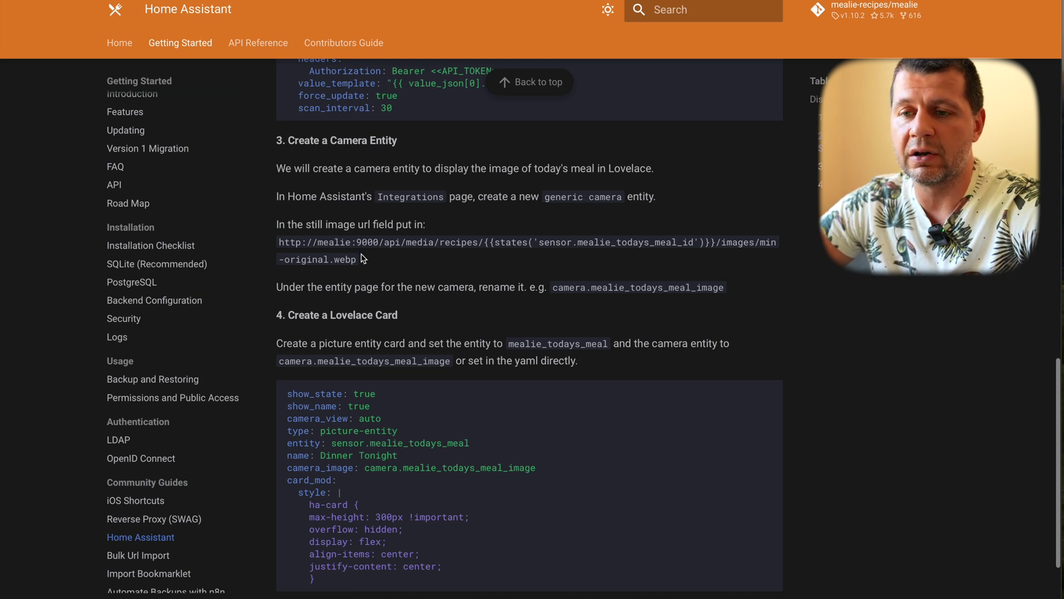
left_click_drag(356, 263, 277, 242)
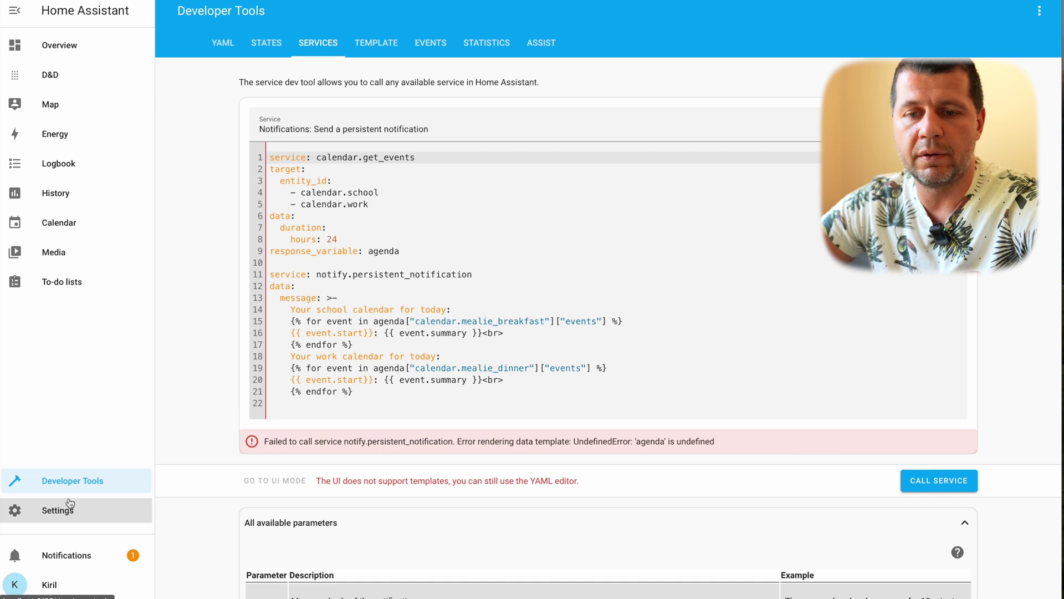
left_click(68, 505)
left_click(544, 97)
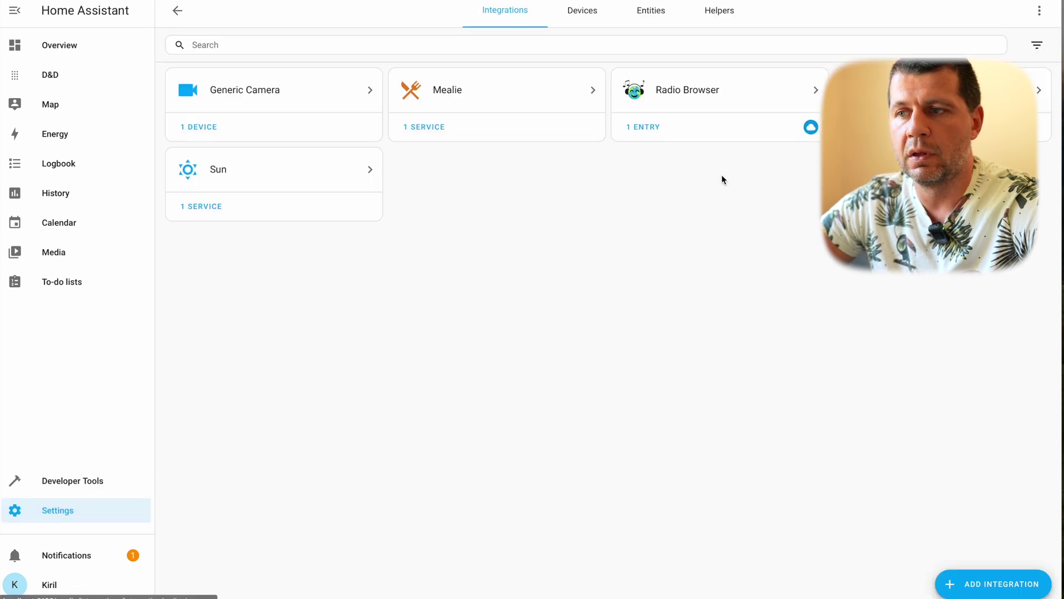
left_click(272, 89)
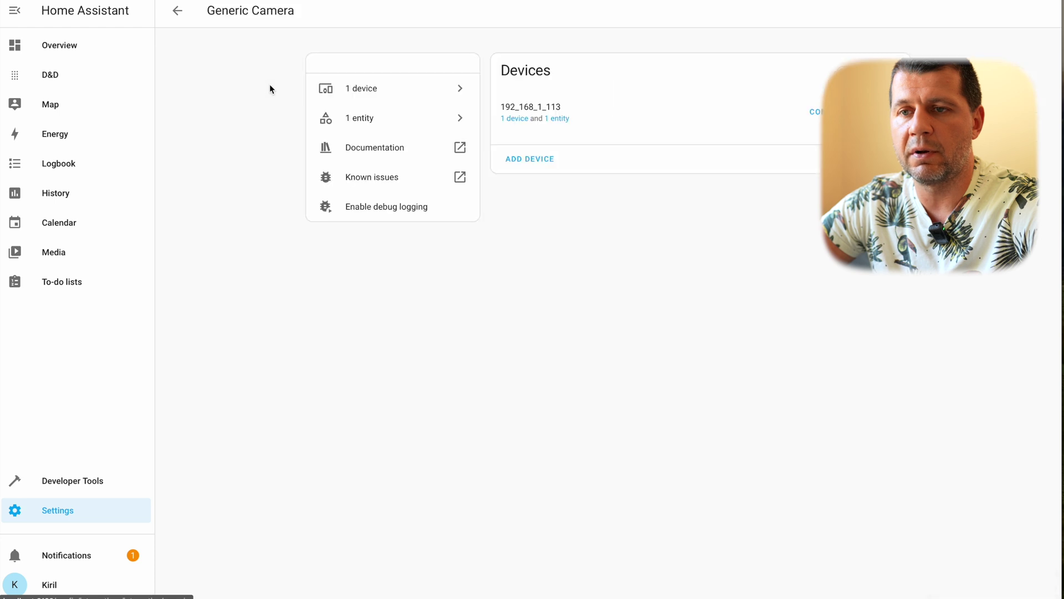
left_click(815, 112)
left_click(630, 26)
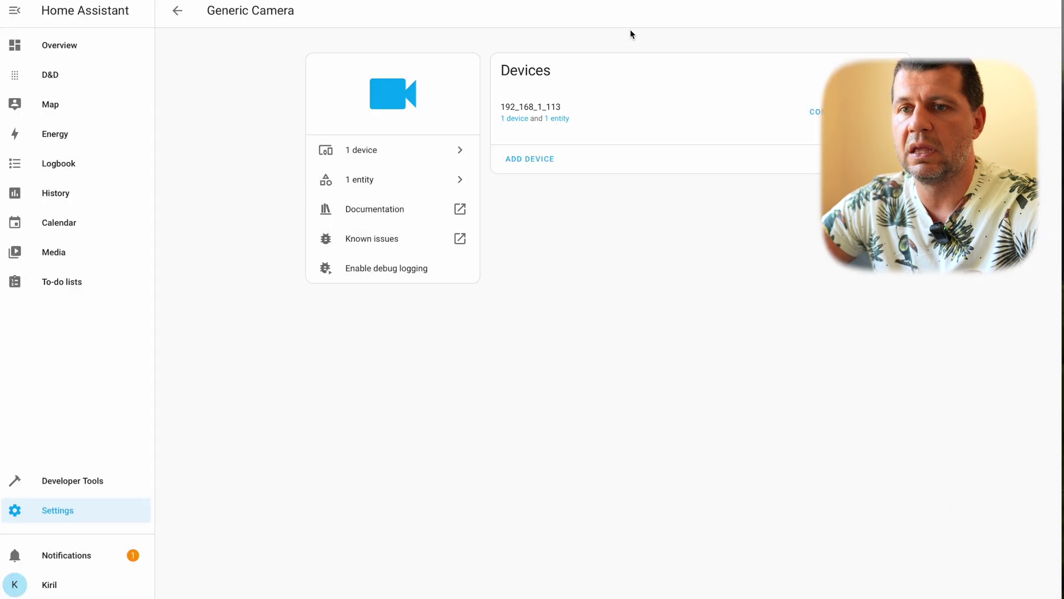
Find Generic Camera among the new integrations by searching for "gene", and highlight the Still Image URL in the camera's options.
left_click(189, 10)
left_click(993, 583)
type("gene")
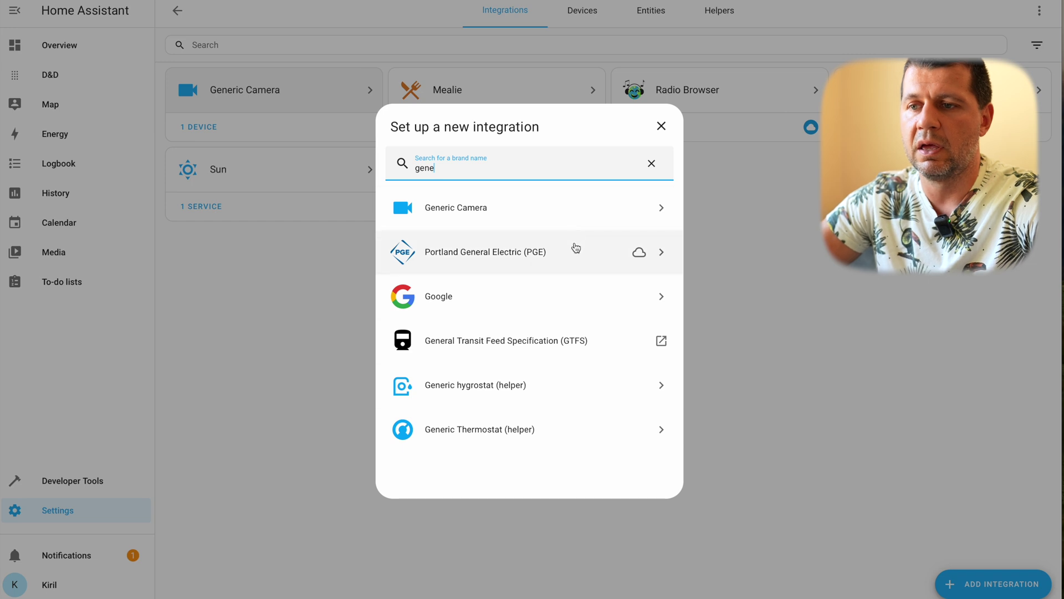
left_click(579, 210)
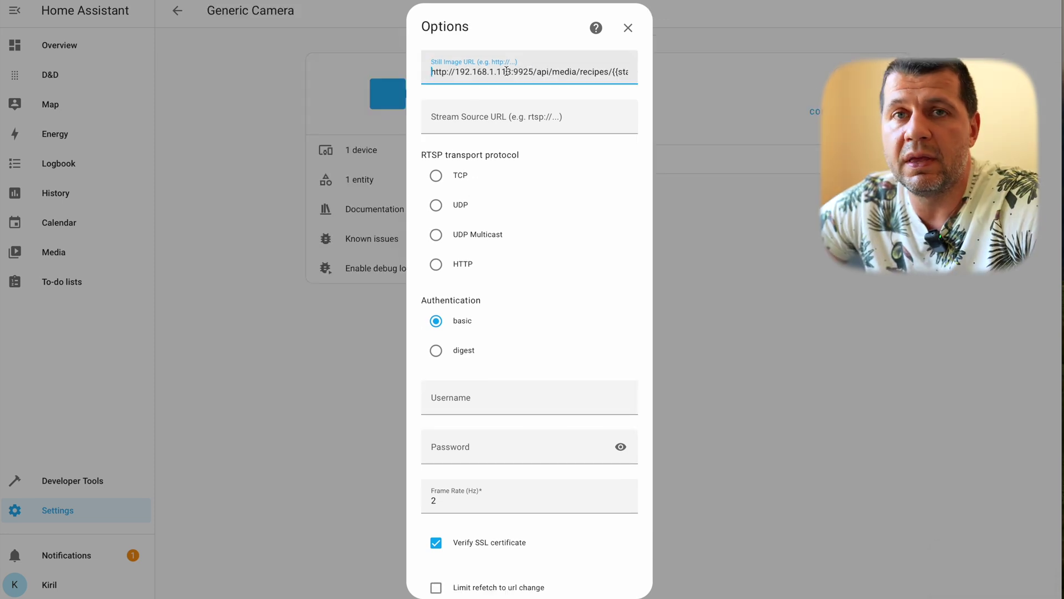
left_click_drag(531, 68, 431, 72)
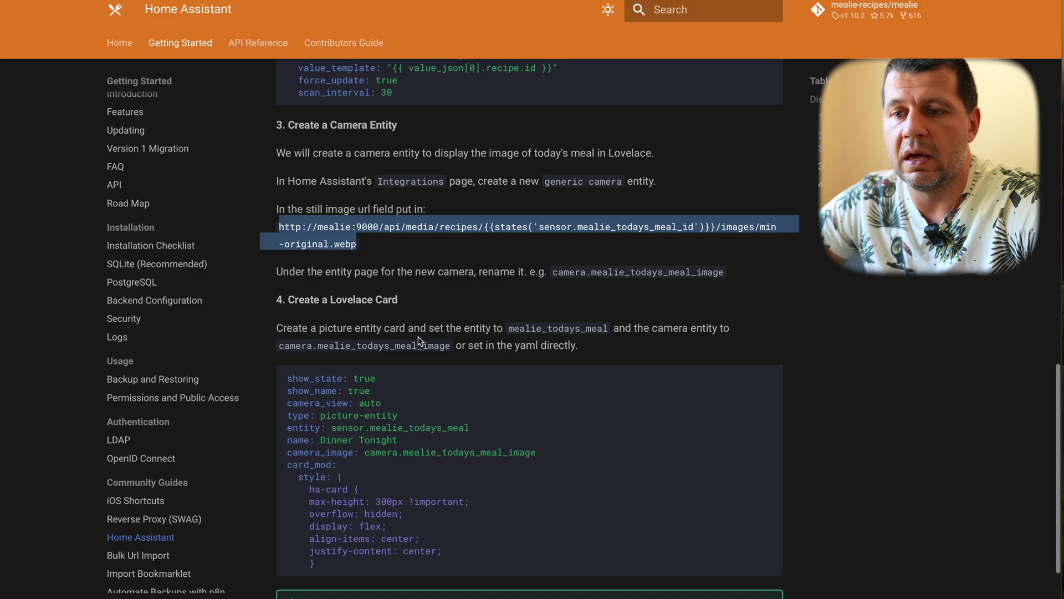
Switch to the Mealie guide and highlight the host name and port 9000 in the camera's still image URL.
left_click(334, 242)
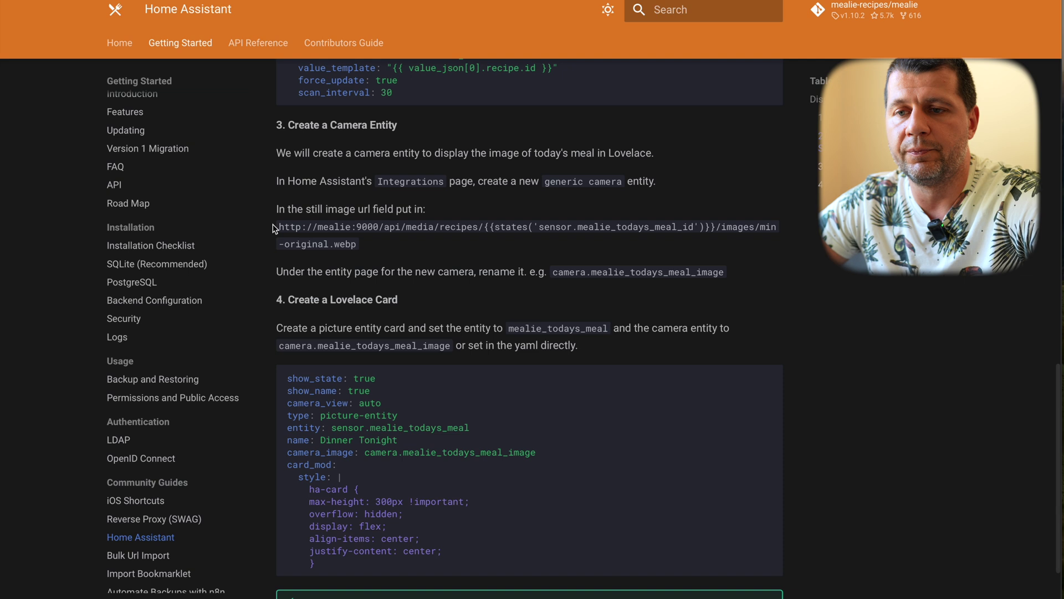
double_click(336, 226)
double_click(371, 227)
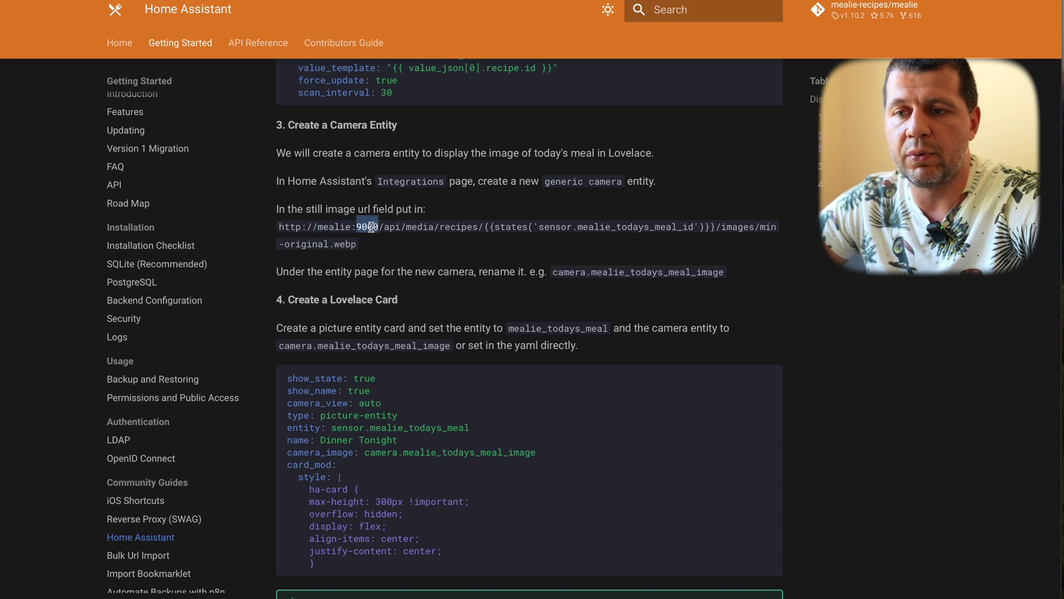
double_click(325, 227)
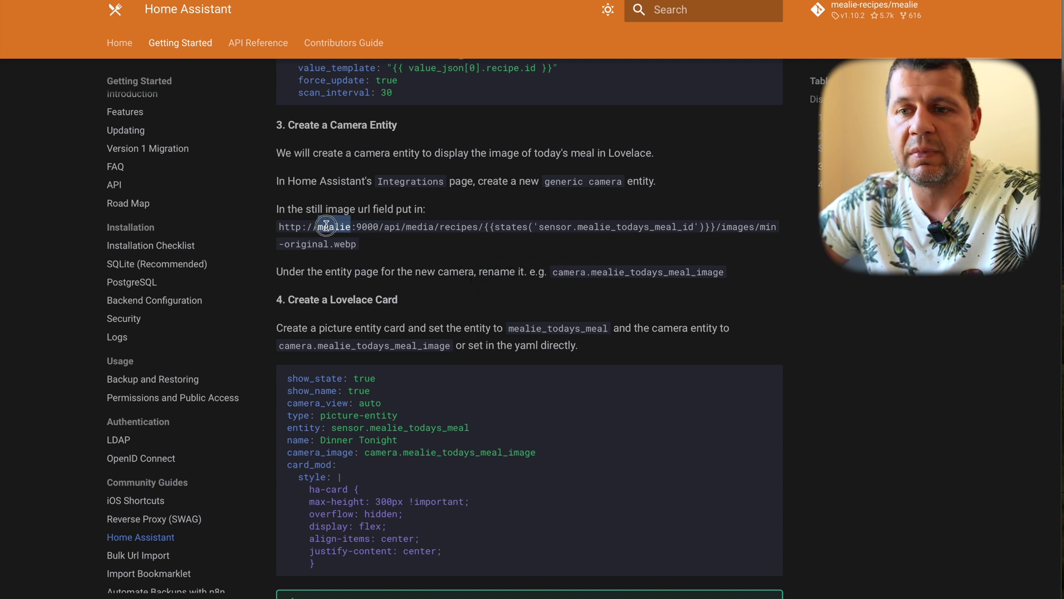
double_click(363, 227)
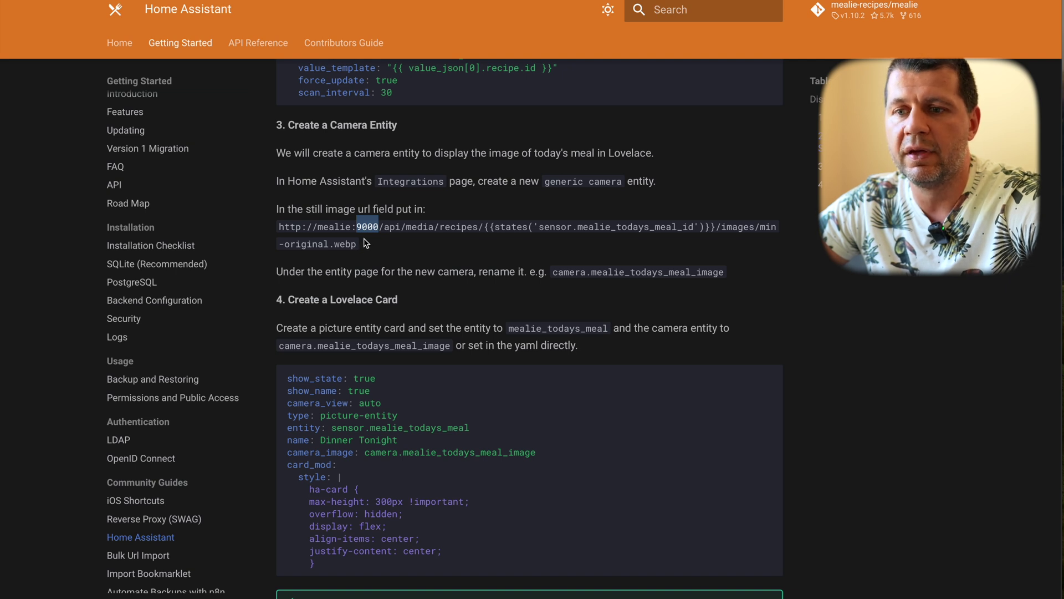
triple_click(264, 221)
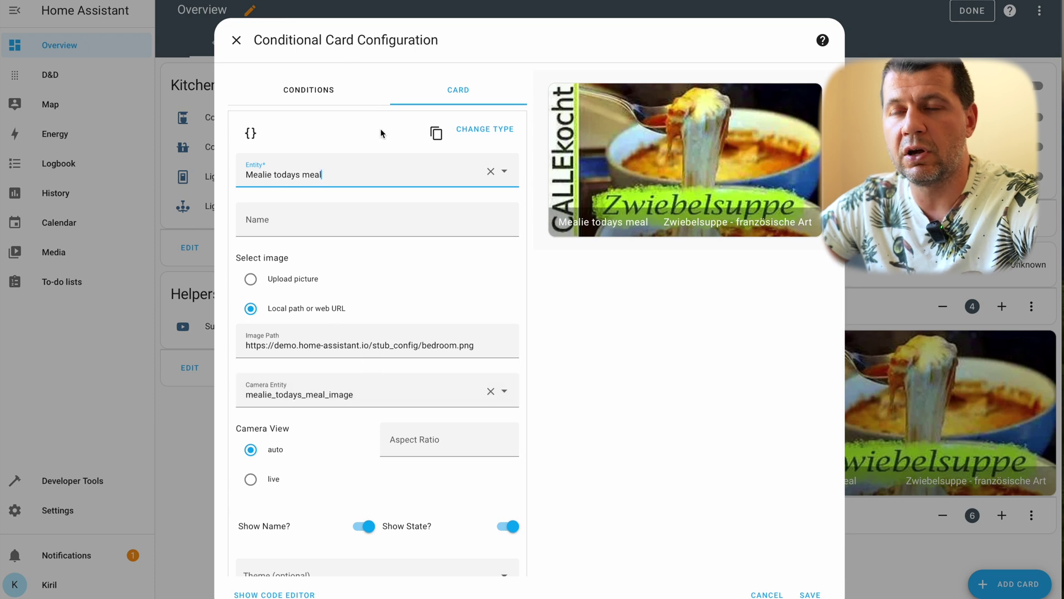
Switch back to the conditional card's inner card settings and open the list of available camera entities.
left_click(504, 391)
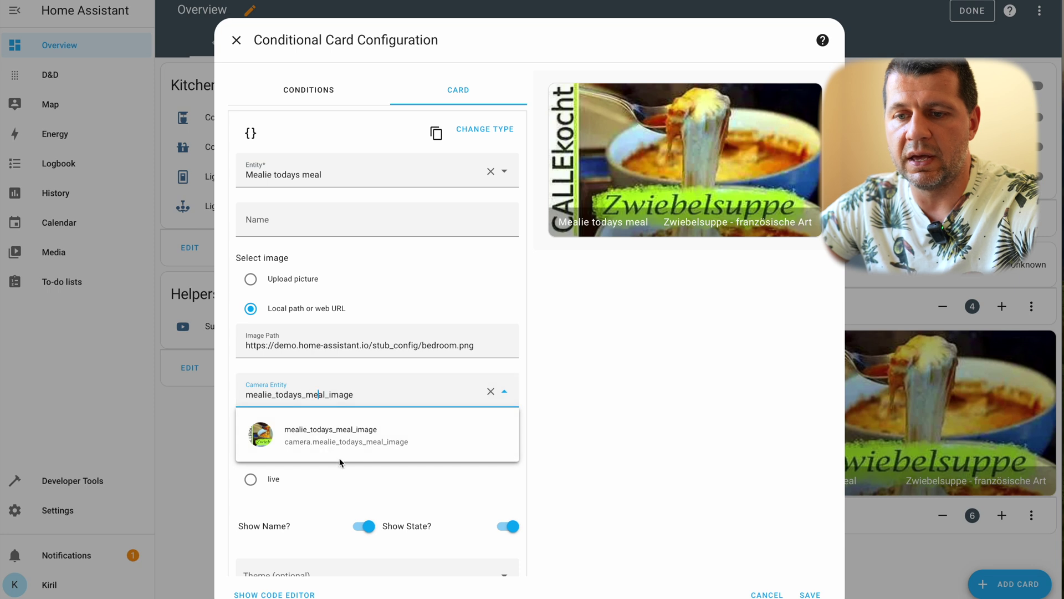